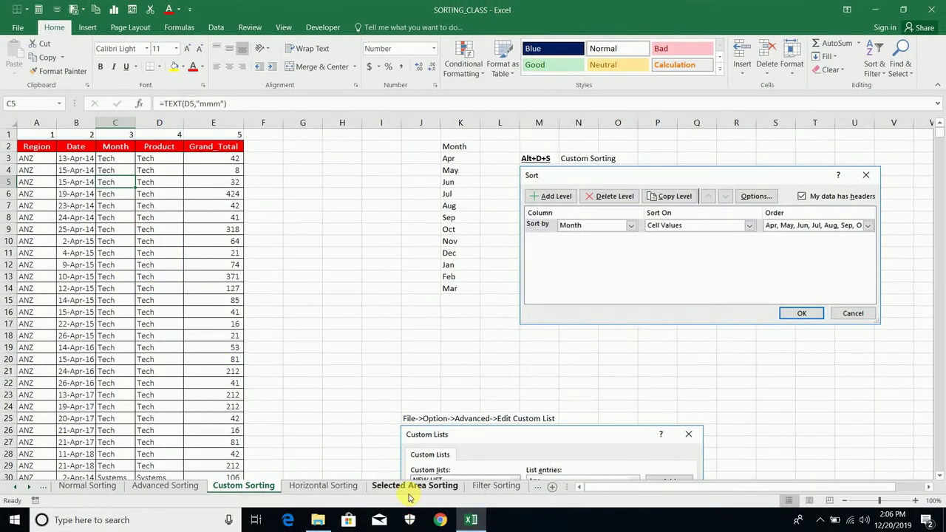
- Switch to the Selected Area Sorting sheet and select the column A IDs down to row 5678
click(404, 489)
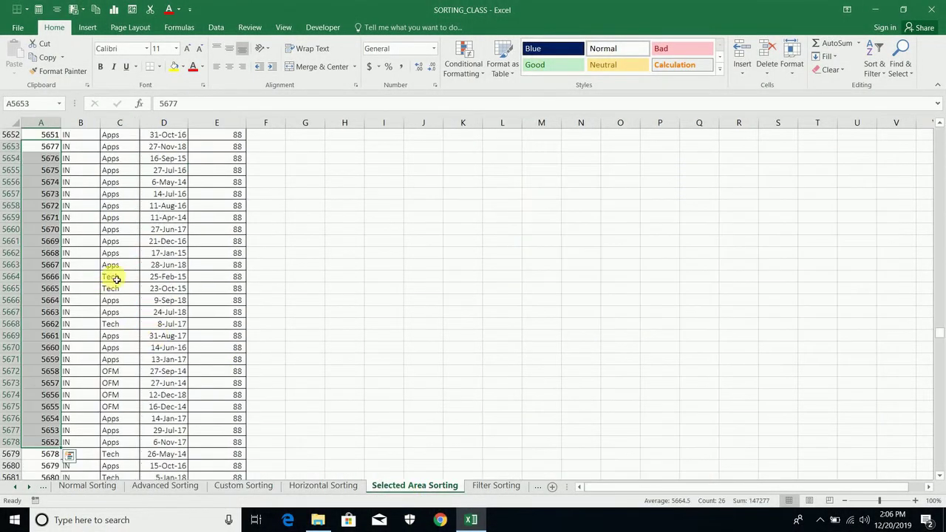
click(82, 216)
drag(48, 158, 45, 457)
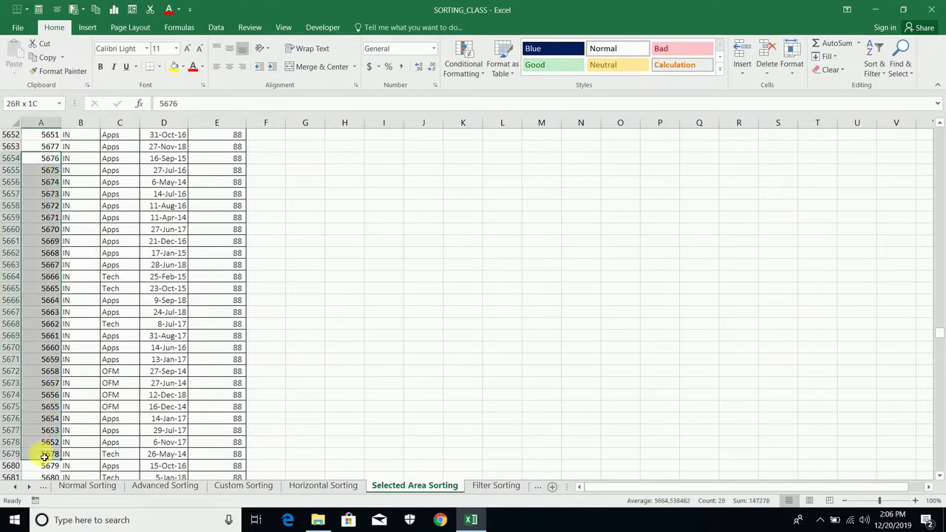
click(47, 159)
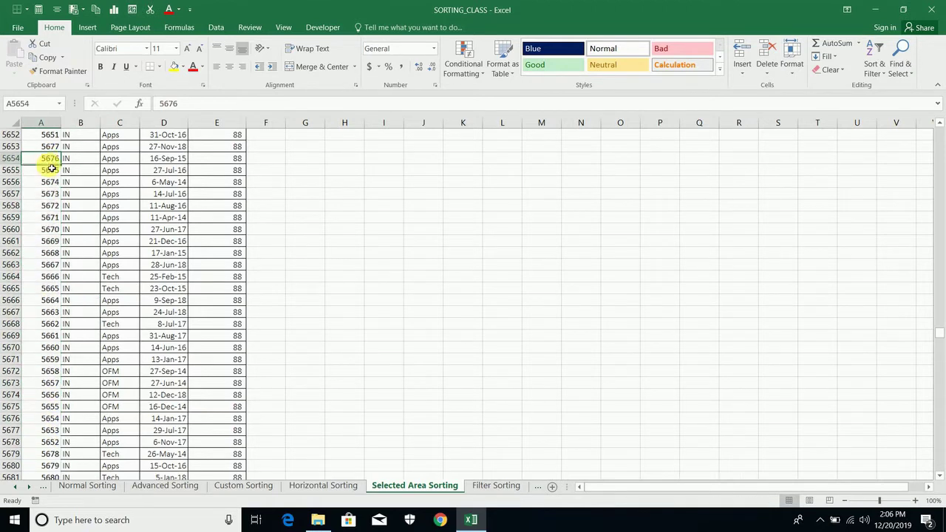
drag(52, 168, 54, 455)
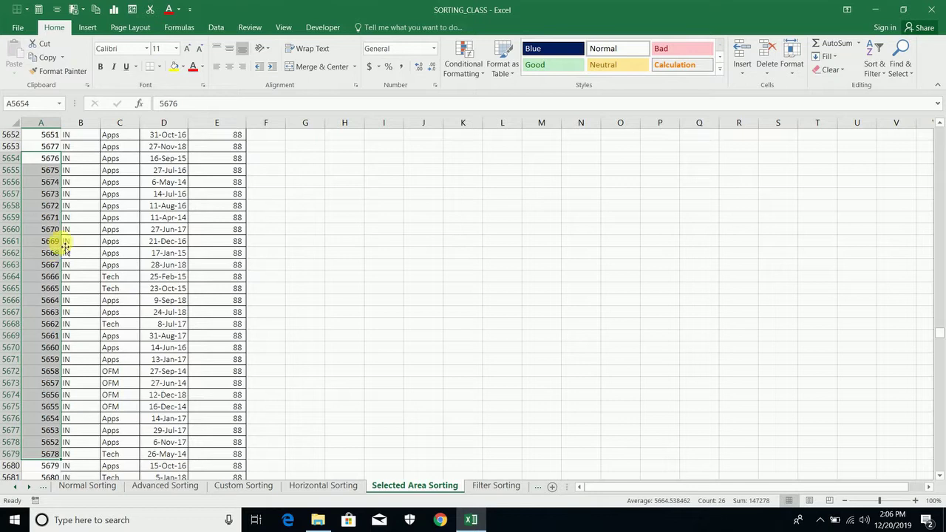
- Reselect only the column A ID block spanning rows 5653 to 5679
click(64, 268)
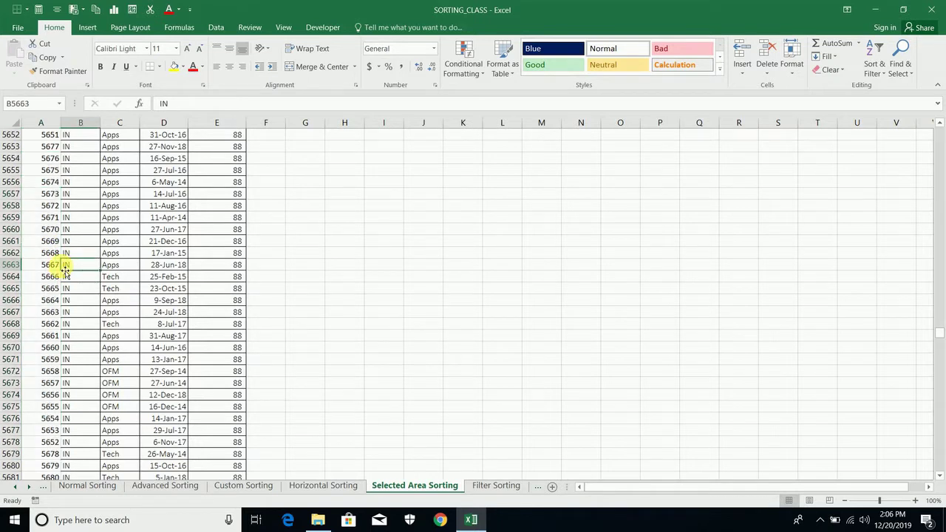
click(53, 276)
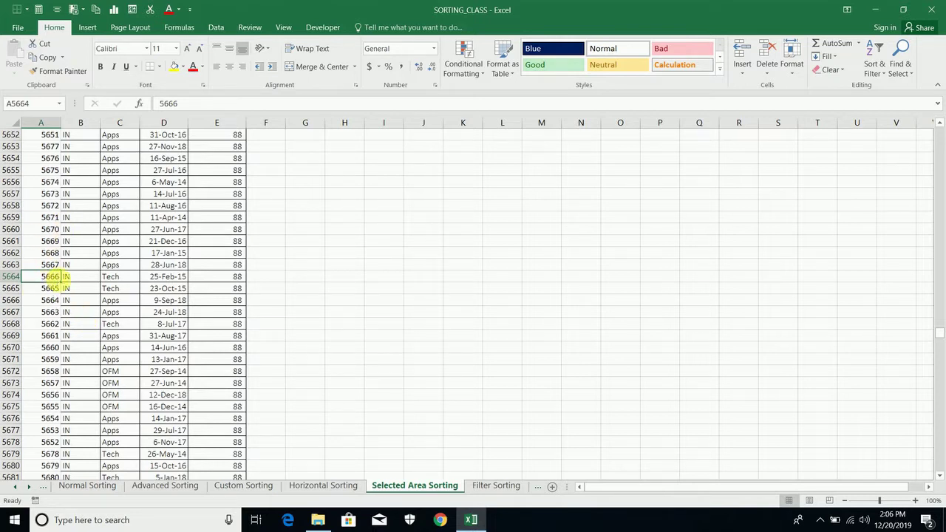
click(9, 276)
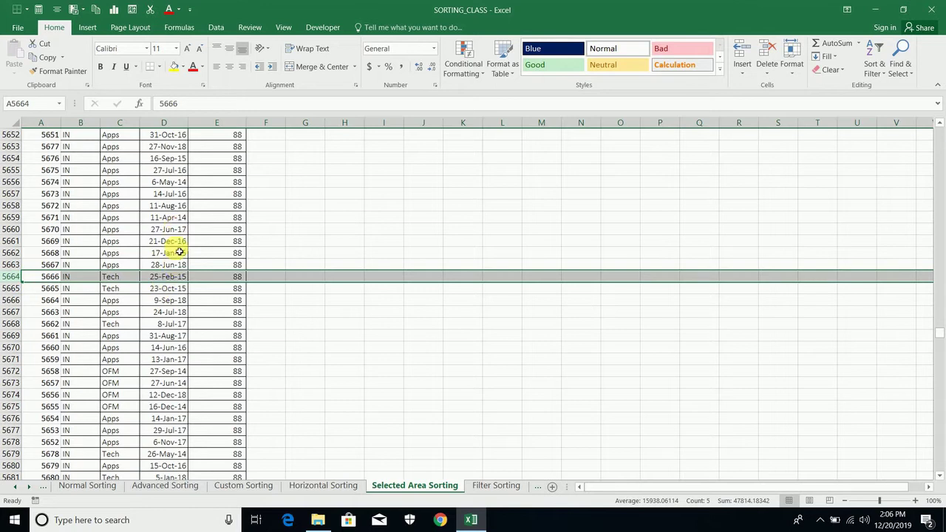
click(126, 292)
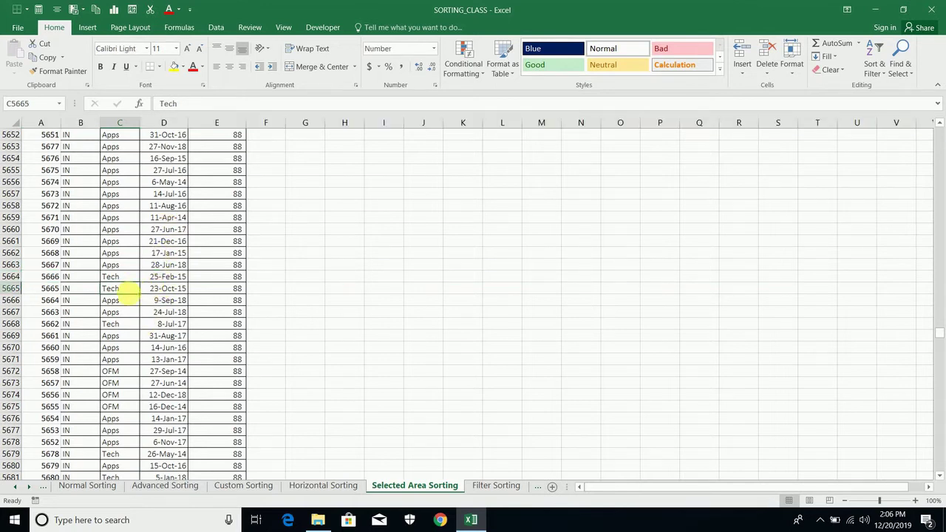
click(65, 205)
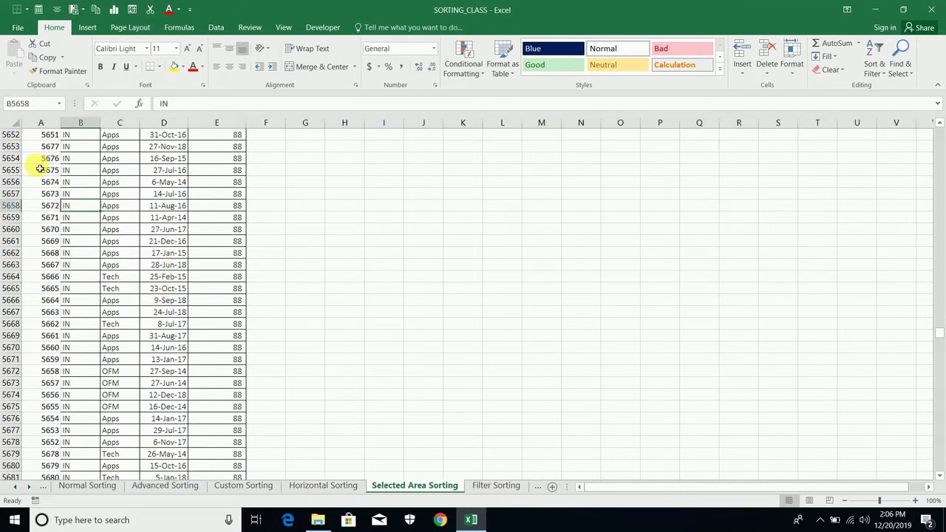
mouse_move(45, 147)
mouse_down()
mouse_move(72, 336)
mouse_move(45, 459)
mouse_up()
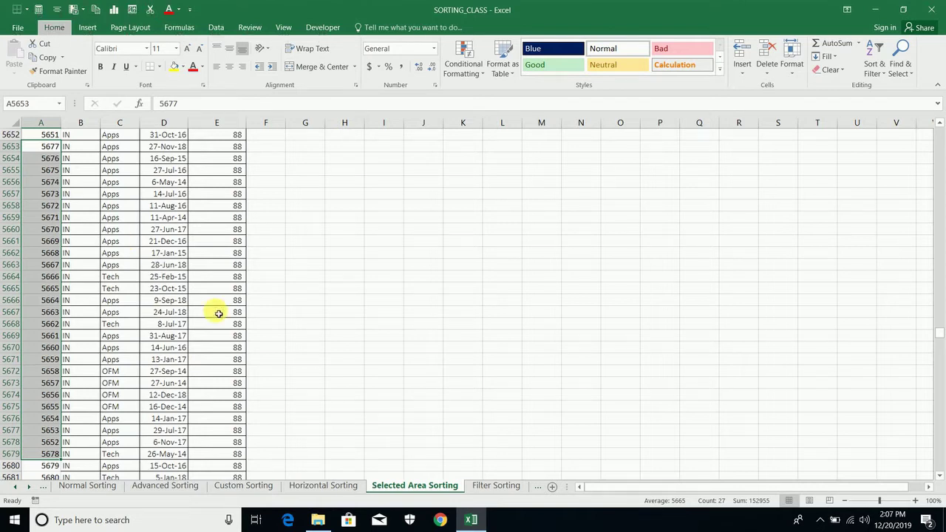
- Sort only the selected IDs Smallest to Largest, continuing with the current selection
key(alt+h)
key(s)
key(s)
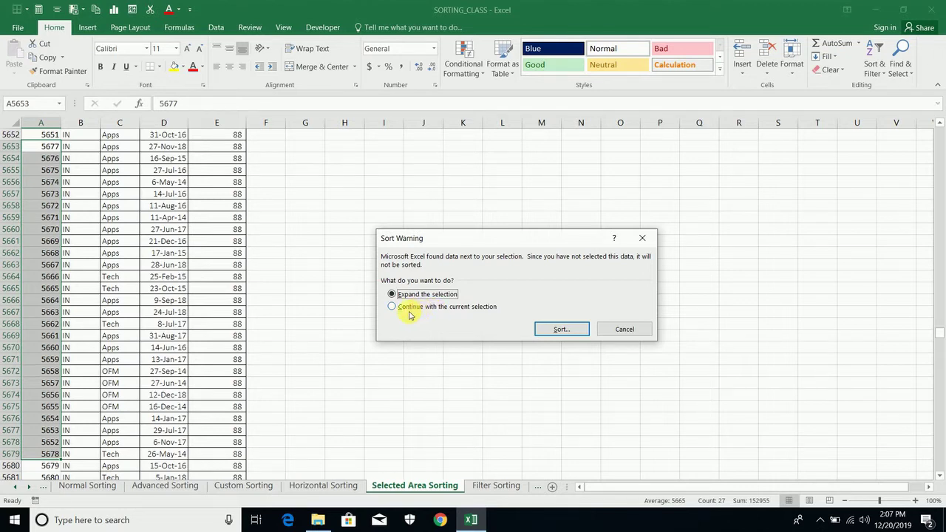
click(408, 307)
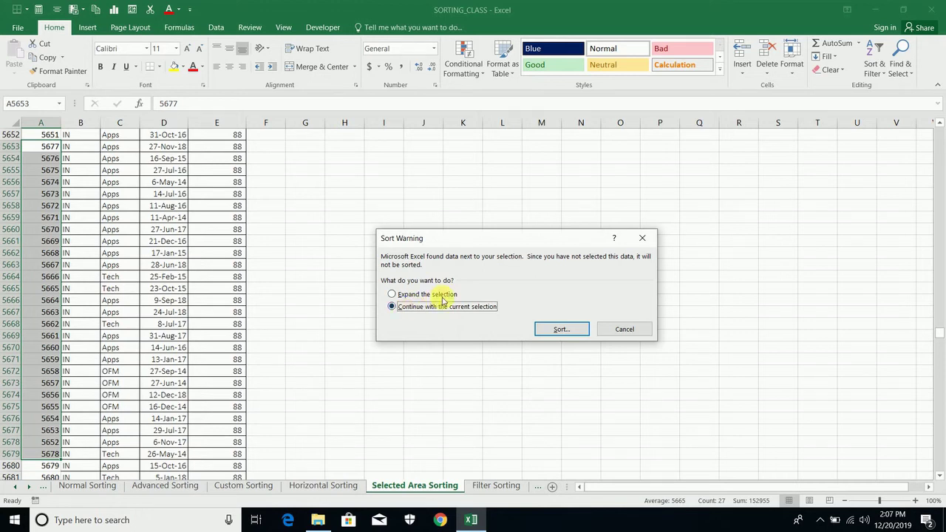
click(547, 330)
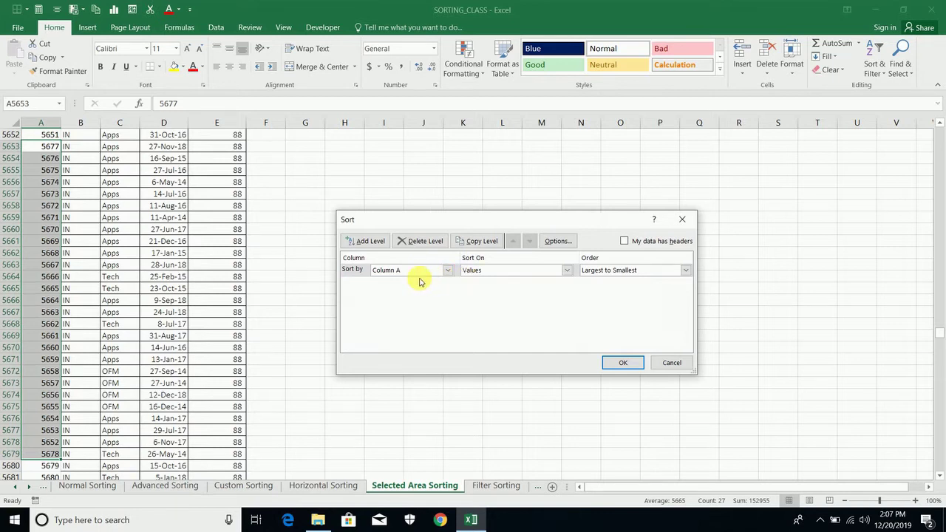
click(612, 272)
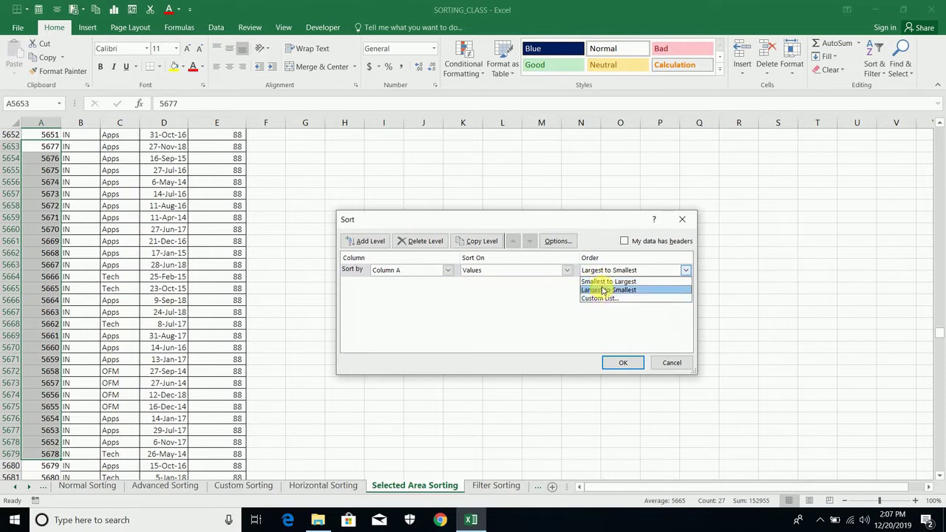
click(597, 281)
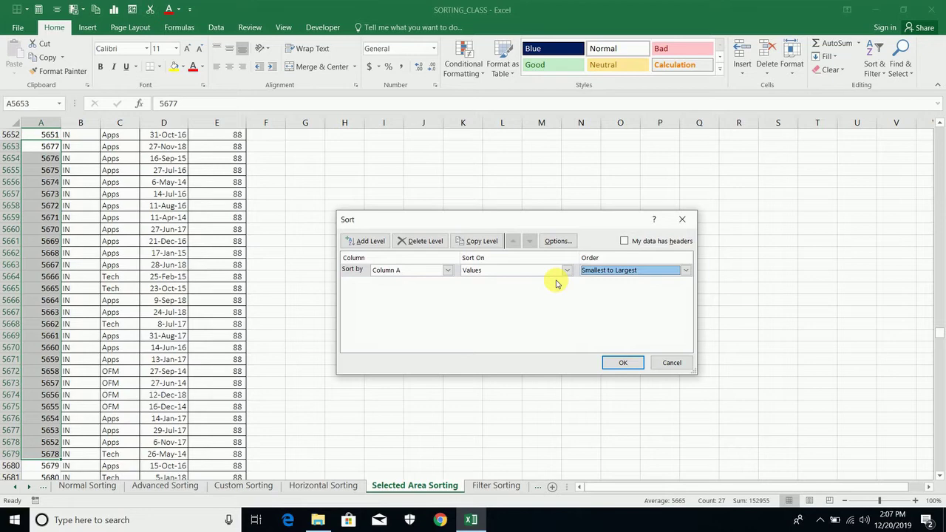
click(627, 367)
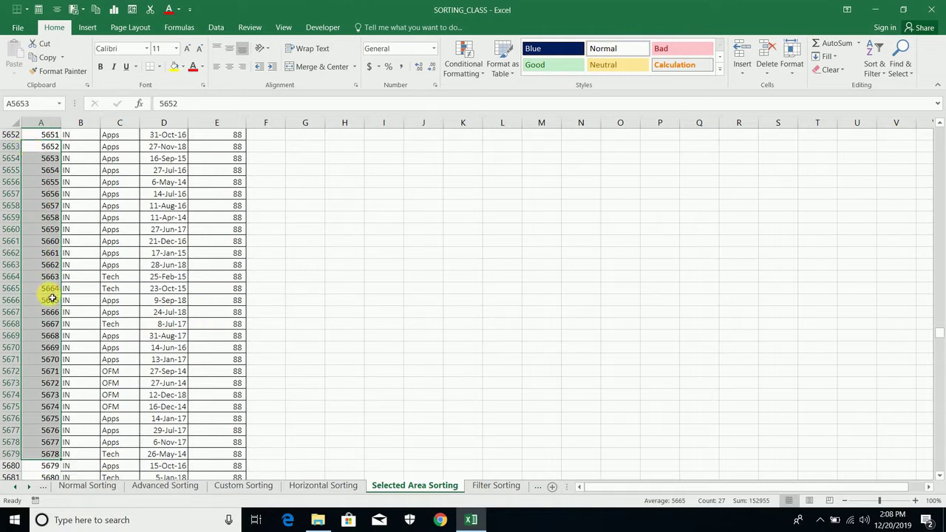
- Reopen the Sort dialog for the current selection and close it without sorting
key(alt+h)
key(s)
key(s)
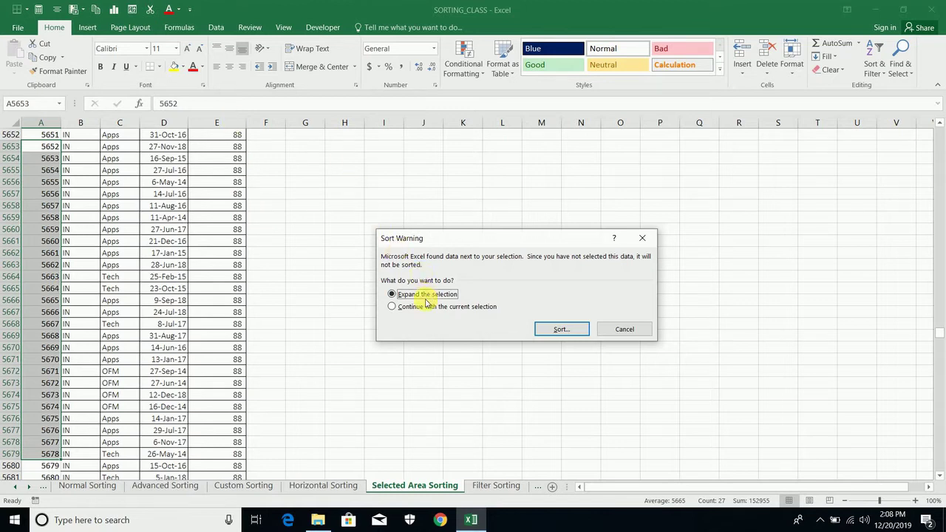
click(397, 309)
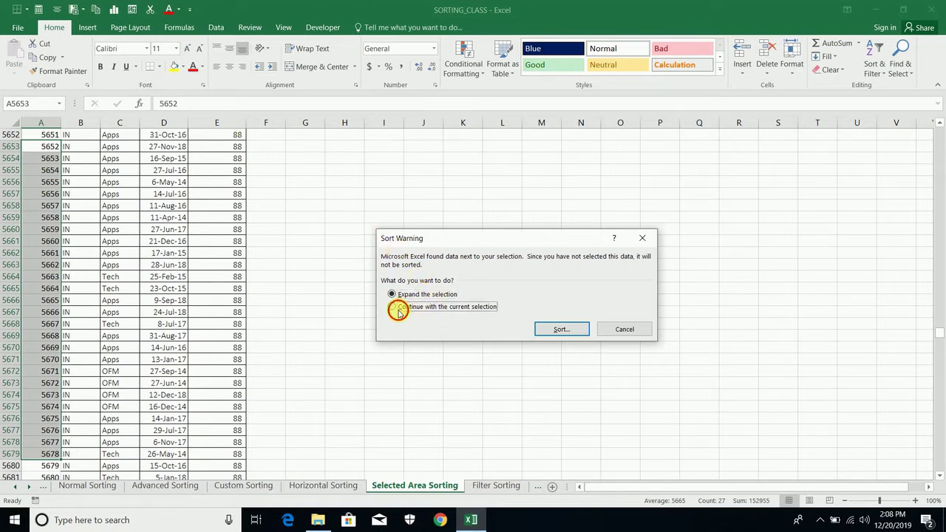
click(566, 331)
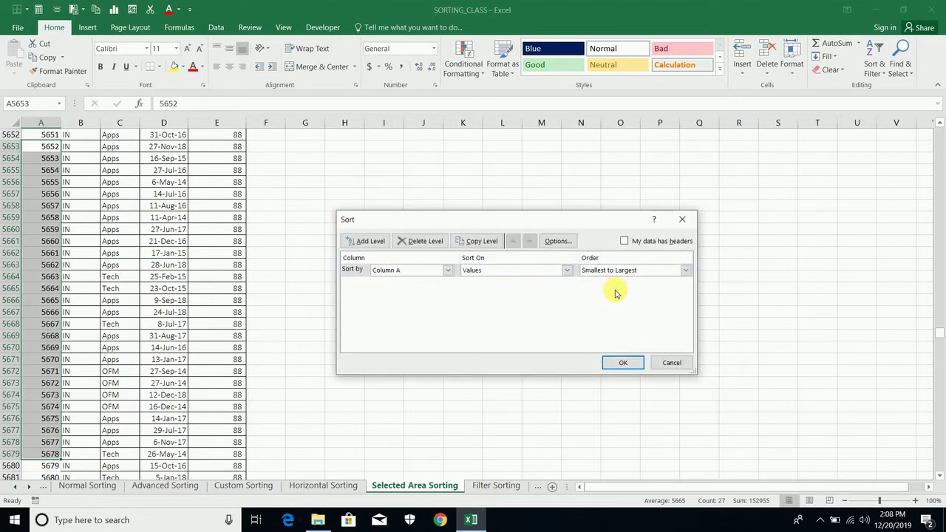
key(Return)
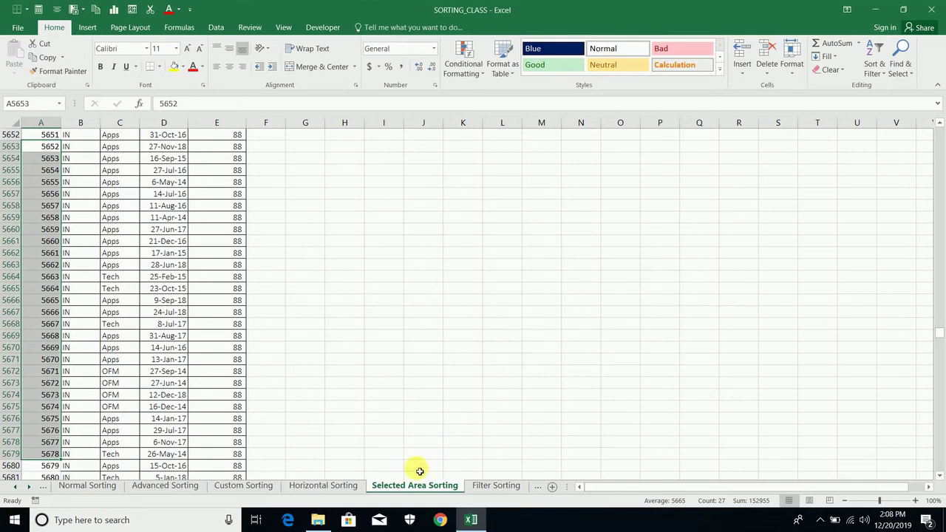
click(484, 487)
click(164, 229)
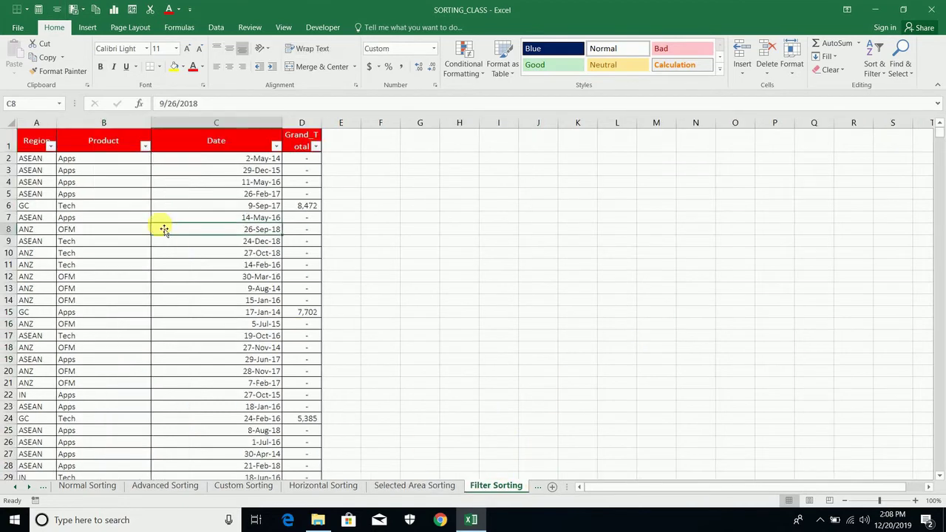
key(ctrl+shift+l)
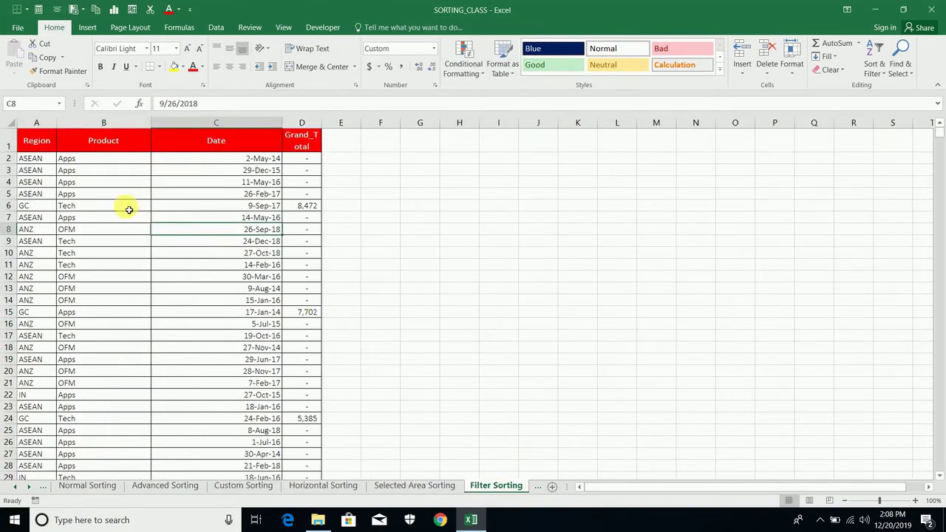
click(99, 174)
click(34, 146)
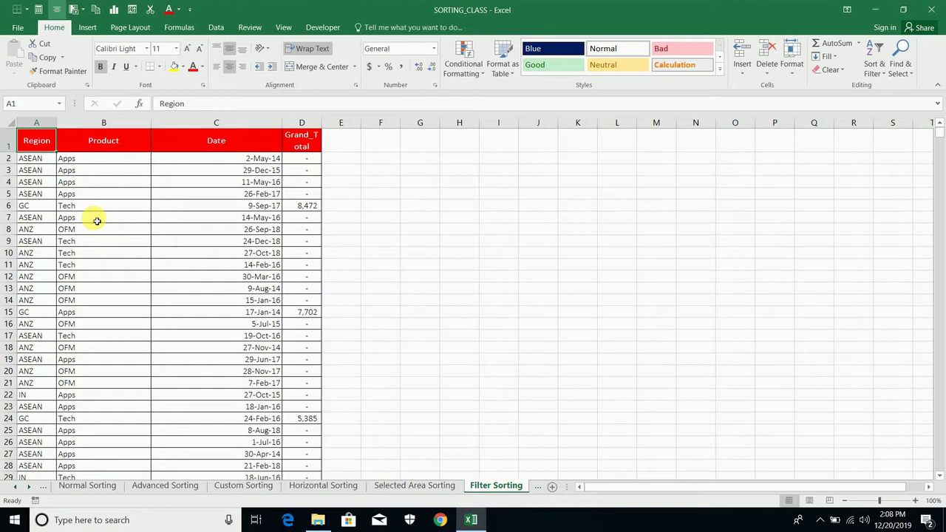
key(alt)
key(d)
key(f)
key(f)
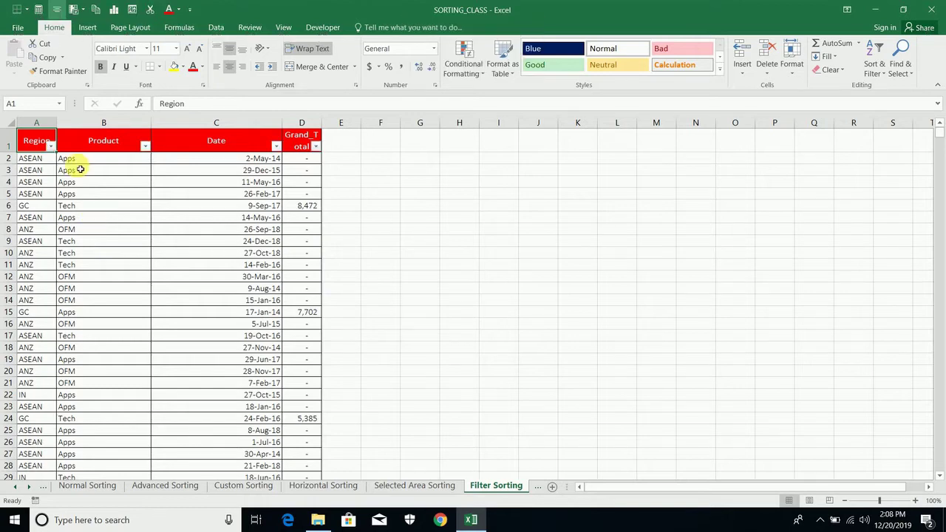
click(50, 146)
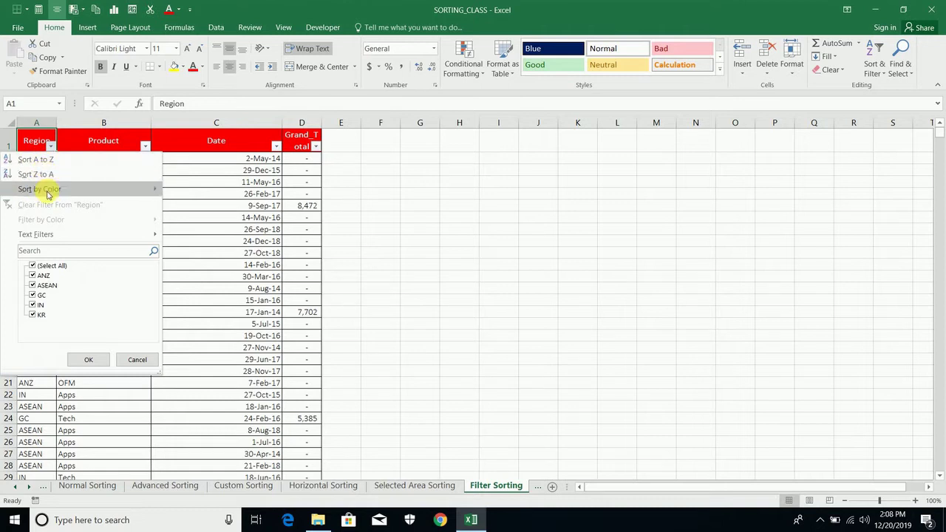
mouse_move(44, 189)
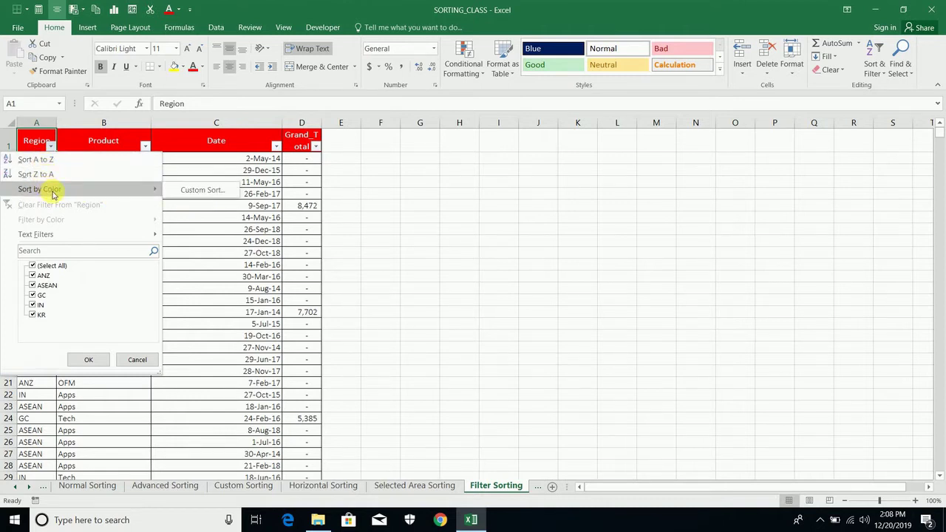
click(203, 221)
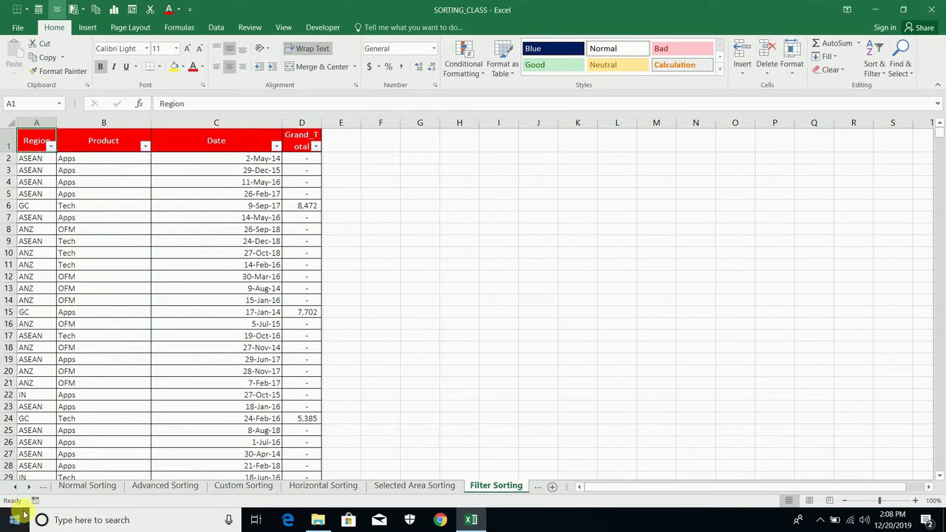
click(28, 487)
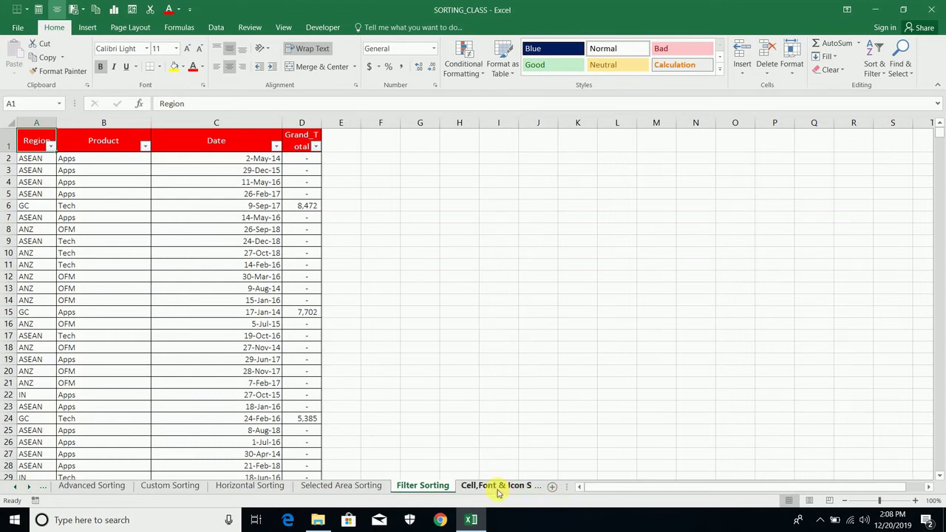
- On the Cell,Font & Icon Sorting sheet, set the A1:A27 name list to No Fill
click(498, 488)
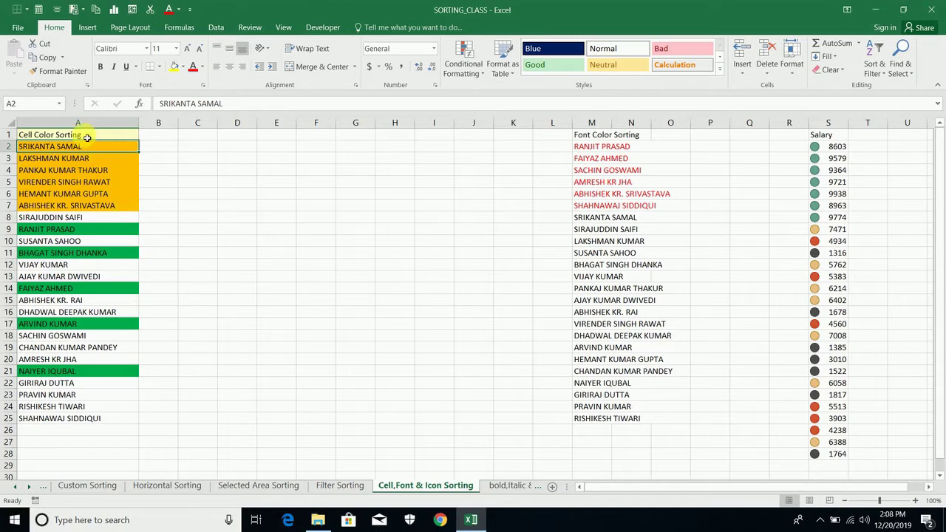
drag(86, 135, 73, 443)
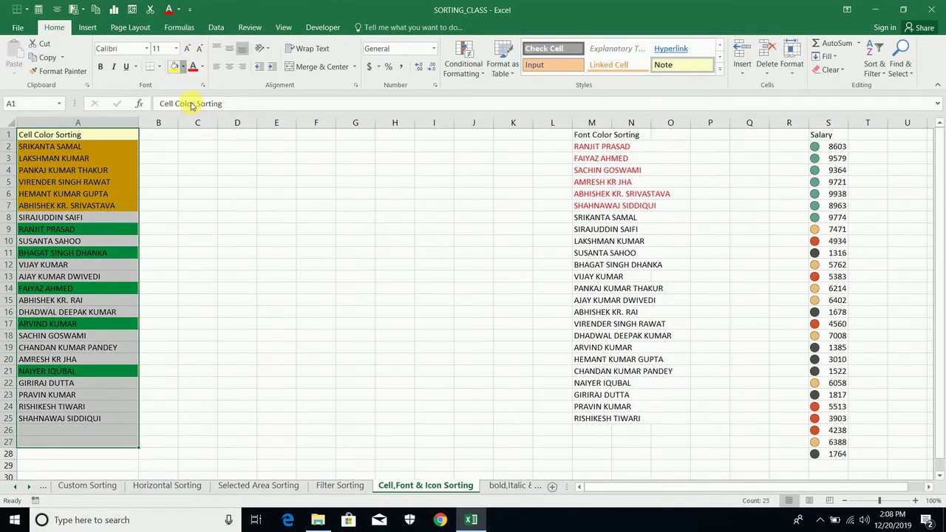
click(183, 66)
click(195, 171)
click(169, 194)
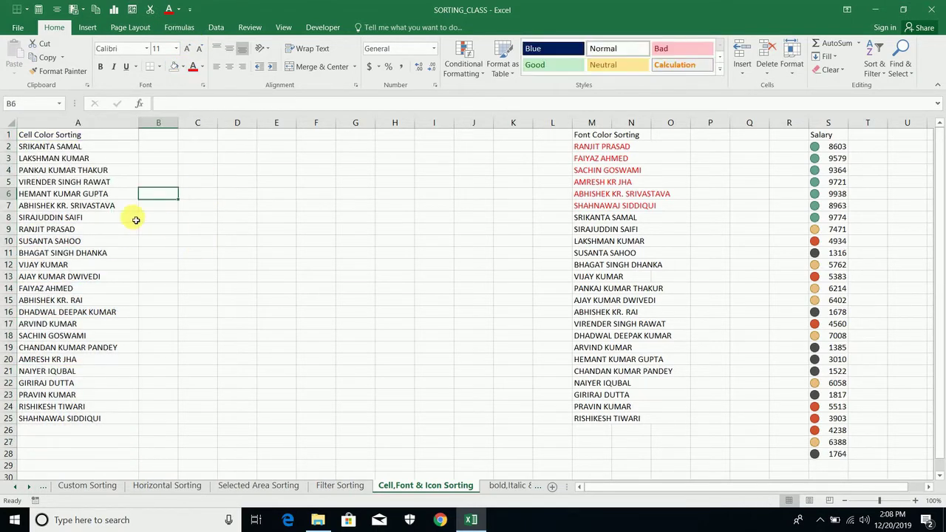
- Fill A2, A5, A8, A12, A17 and A21 yellow
click(95, 146)
click(183, 66)
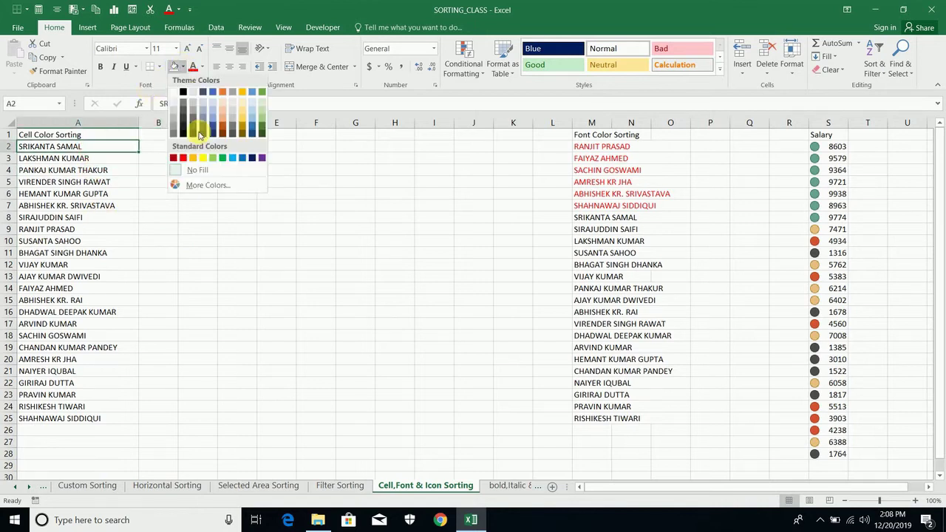
click(201, 159)
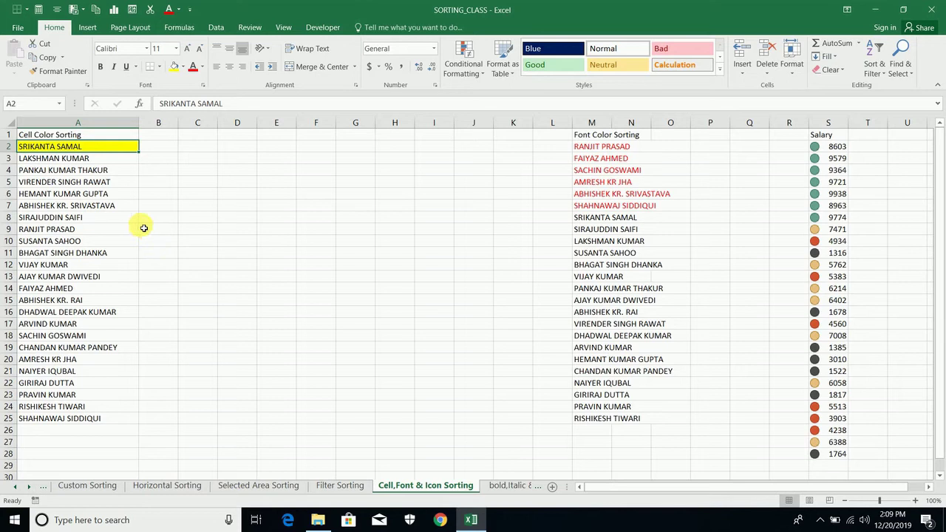
click(88, 183)
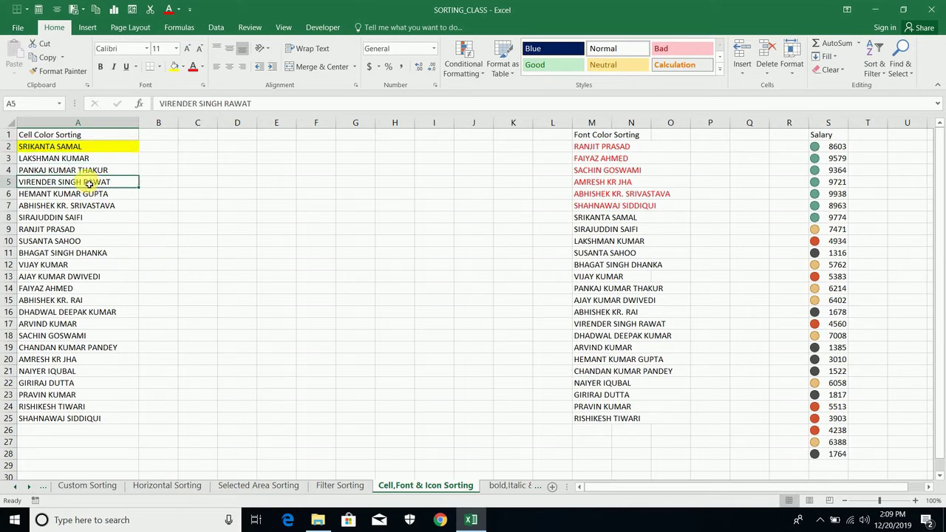
key(F4)
right_click(76, 223)
click(53, 218)
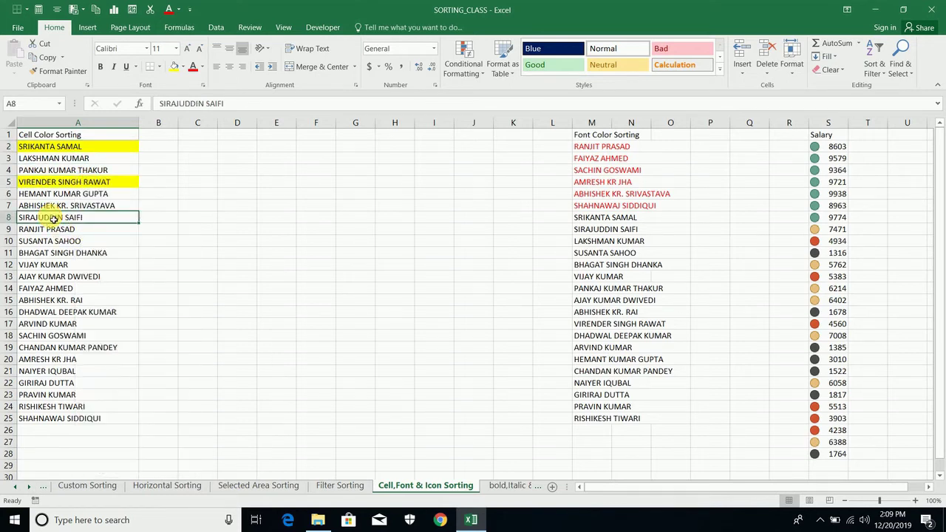
key(F4)
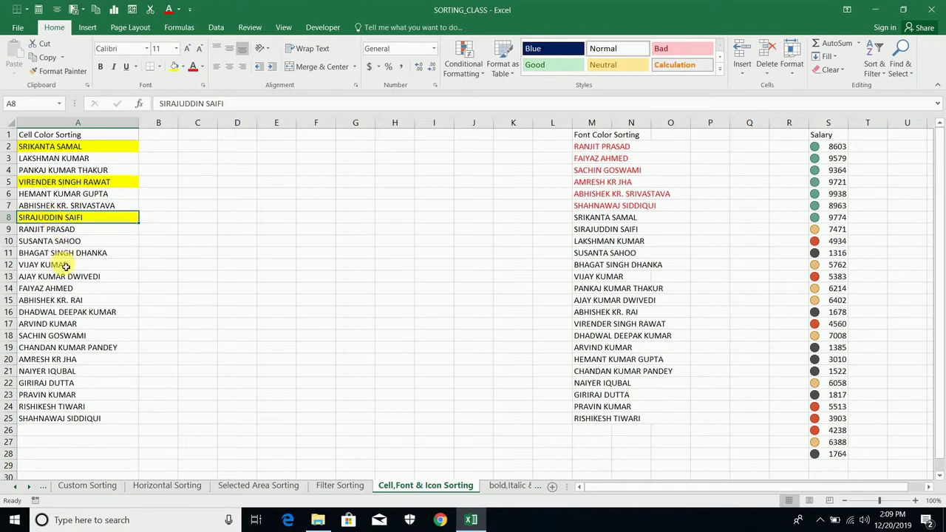
click(65, 266)
key(F4)
click(59, 324)
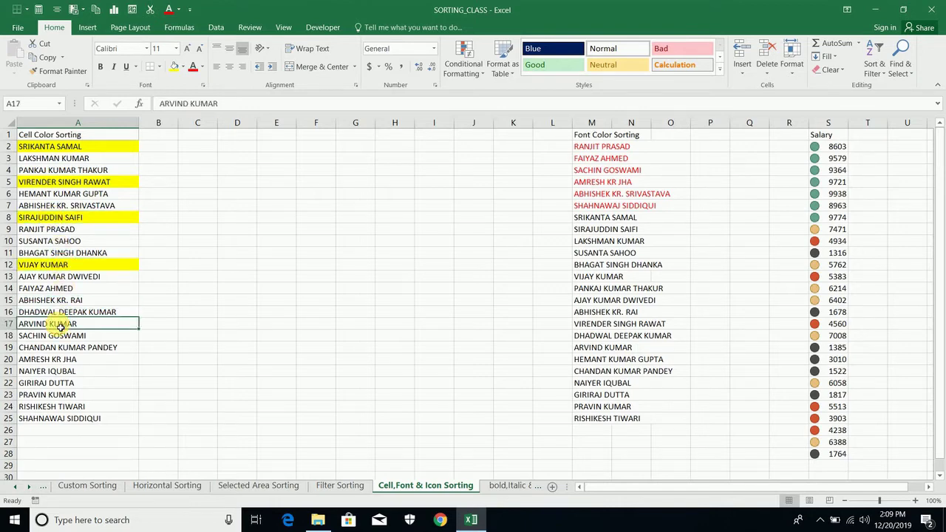
key(F4)
click(59, 373)
key(F4)
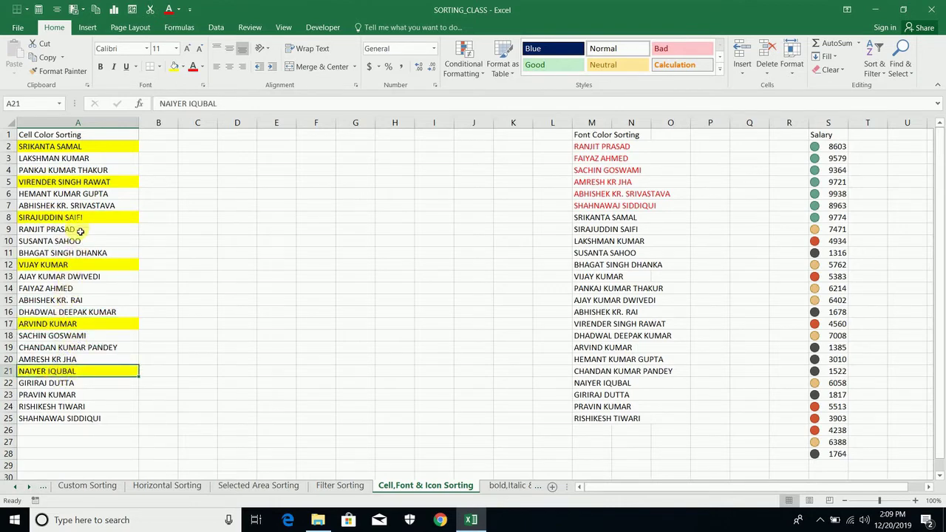
- Fill A4, A11, A15, A18 and A24 green
click(81, 170)
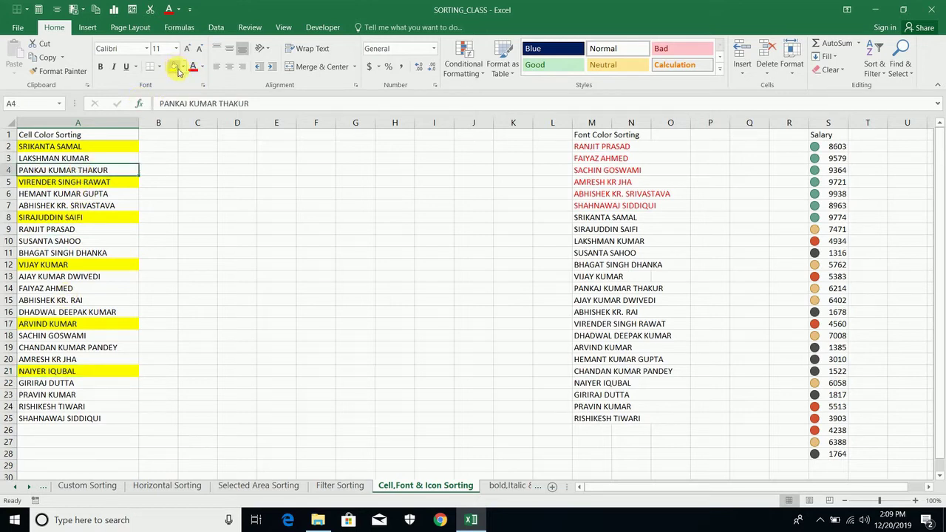
click(182, 67)
click(222, 158)
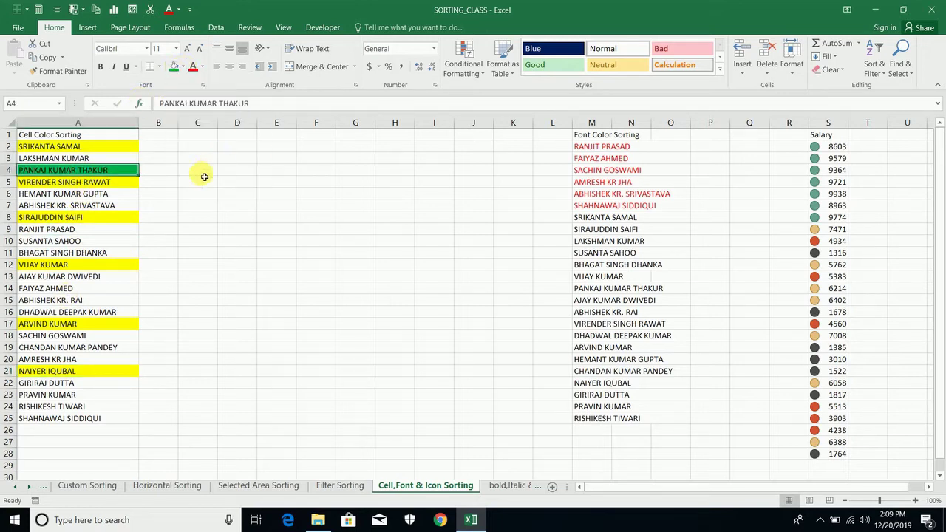
click(107, 255)
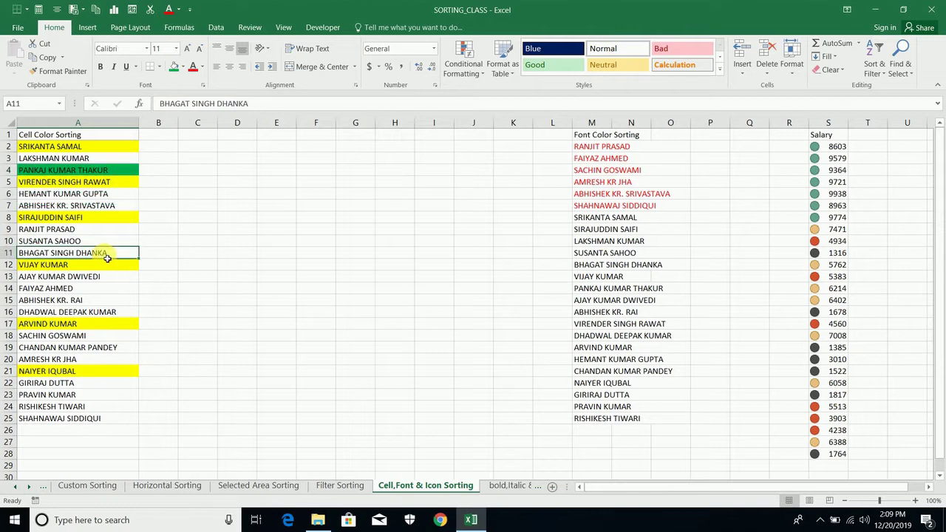
key(F4)
click(121, 302)
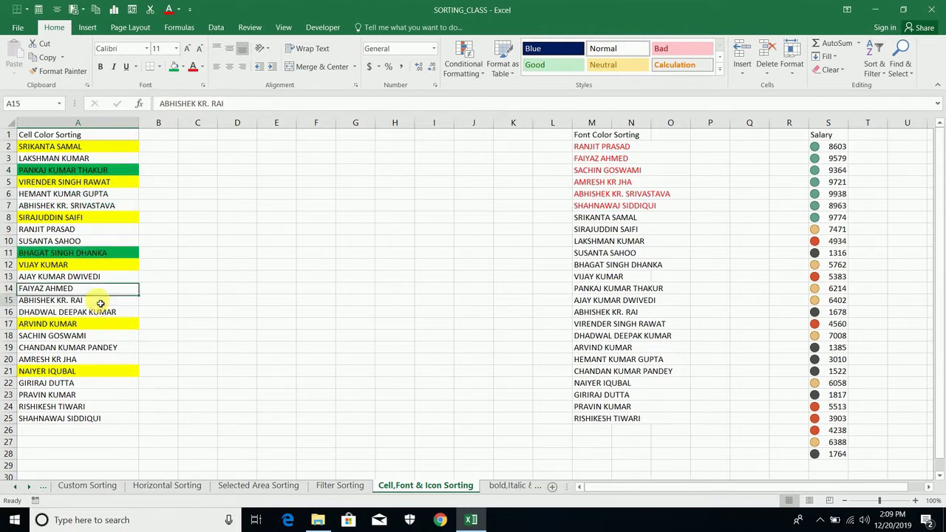
key(F4)
click(92, 336)
key(F4)
click(107, 406)
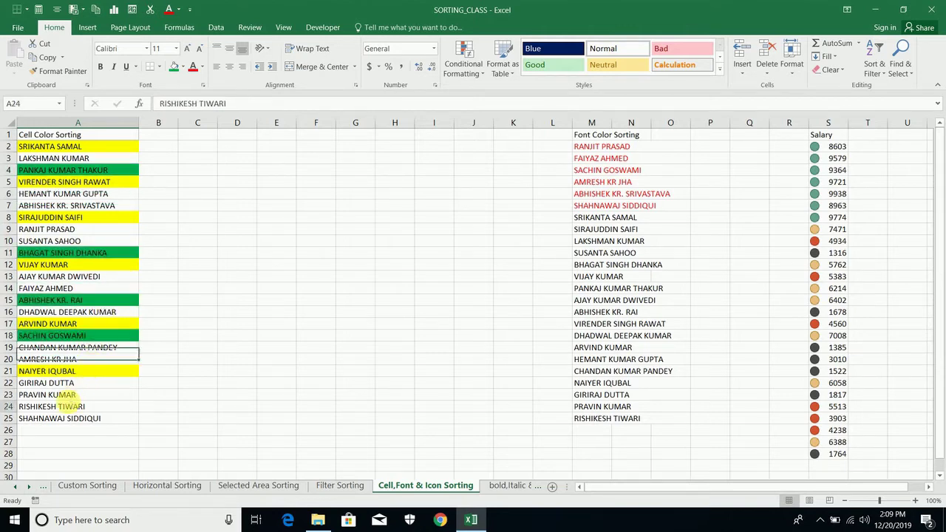
key(F4)
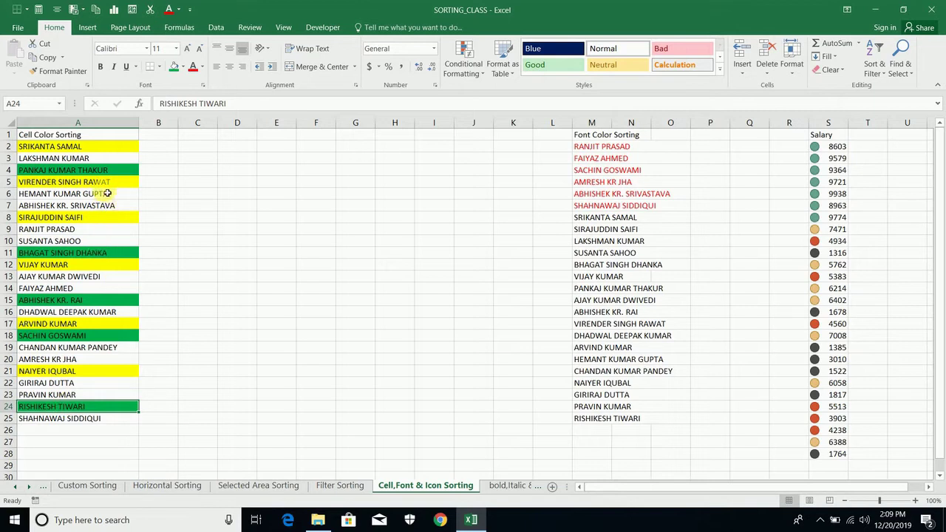
click(101, 150)
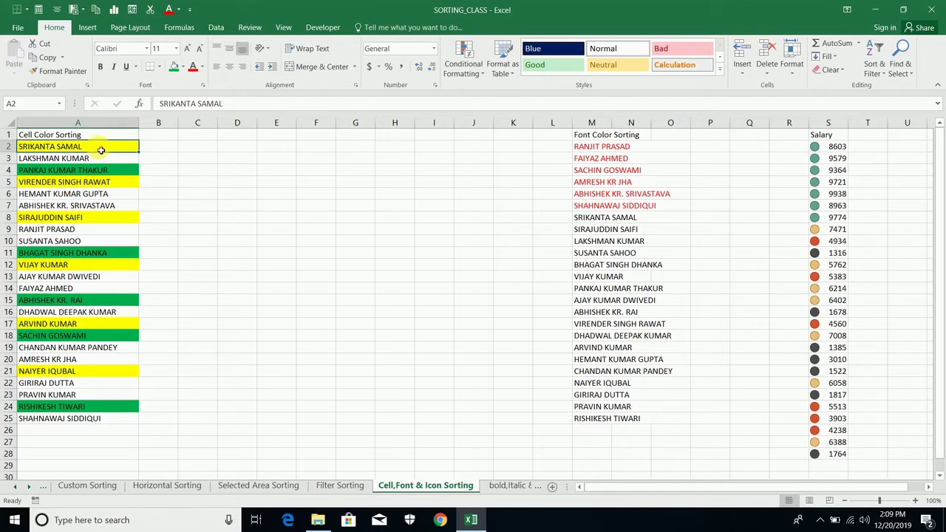
right_click(99, 150)
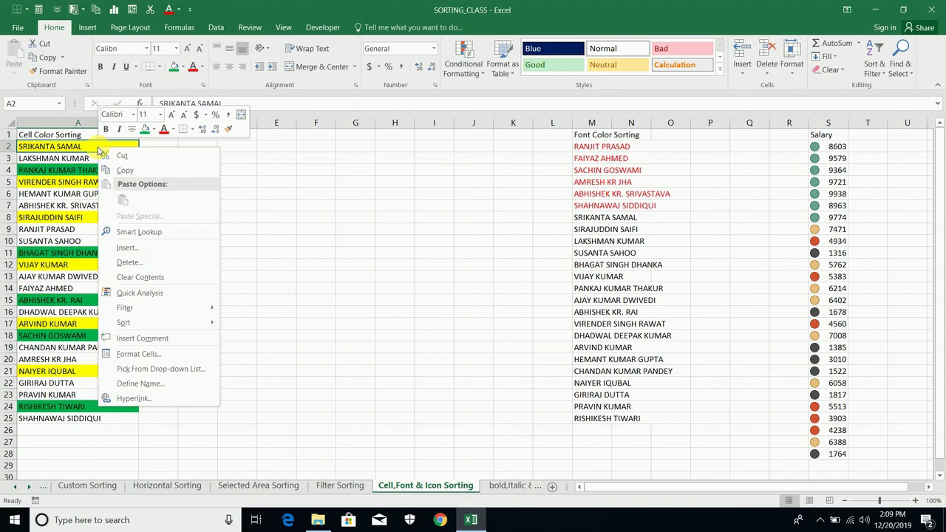
mouse_move(130, 327)
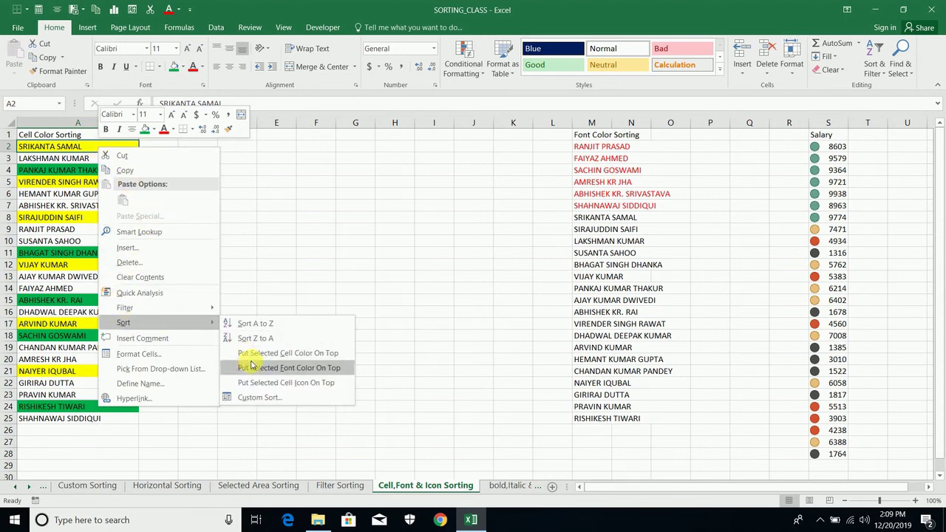
click(312, 356)
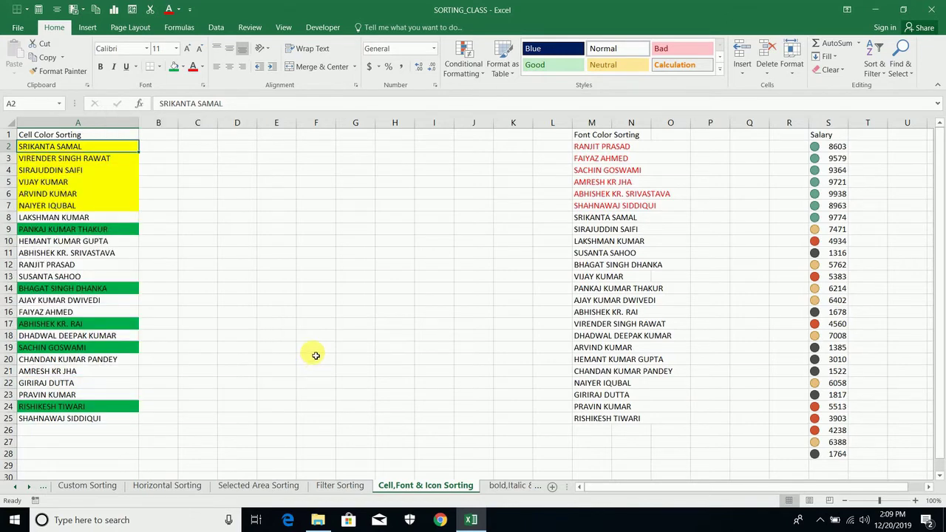
key(ctrl+z)
click(59, 217)
click(66, 230)
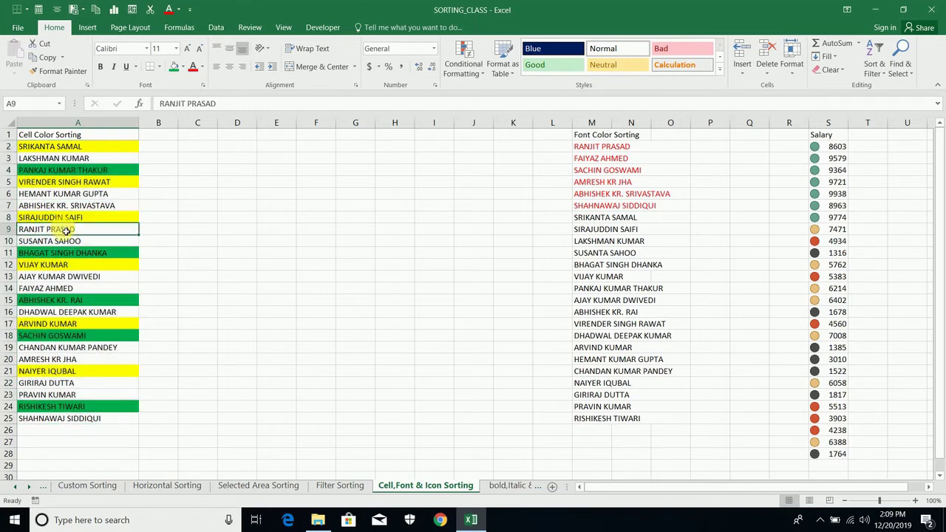
- Open the Sort dialog for the name list and replace its existing level with a fresh one
key(alt)
key(a)
key(s)
key(s)
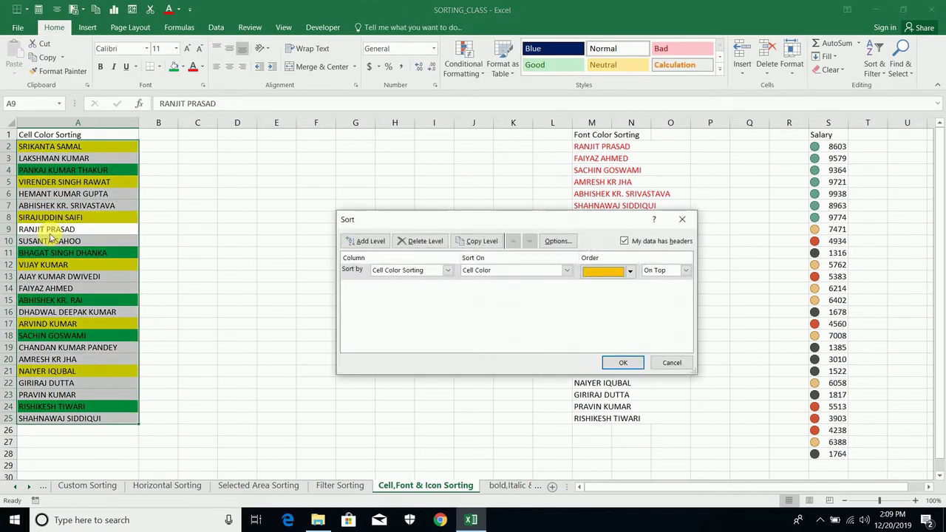
click(402, 270)
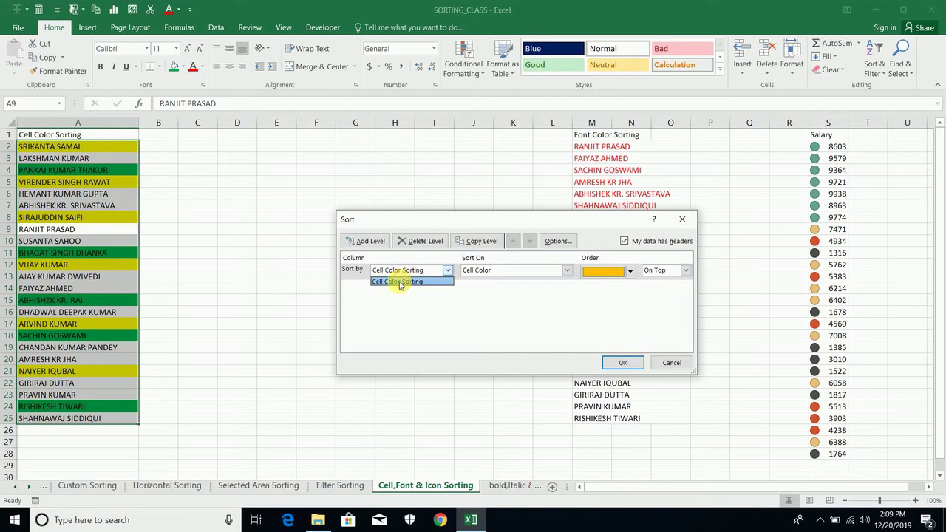
click(399, 282)
click(482, 272)
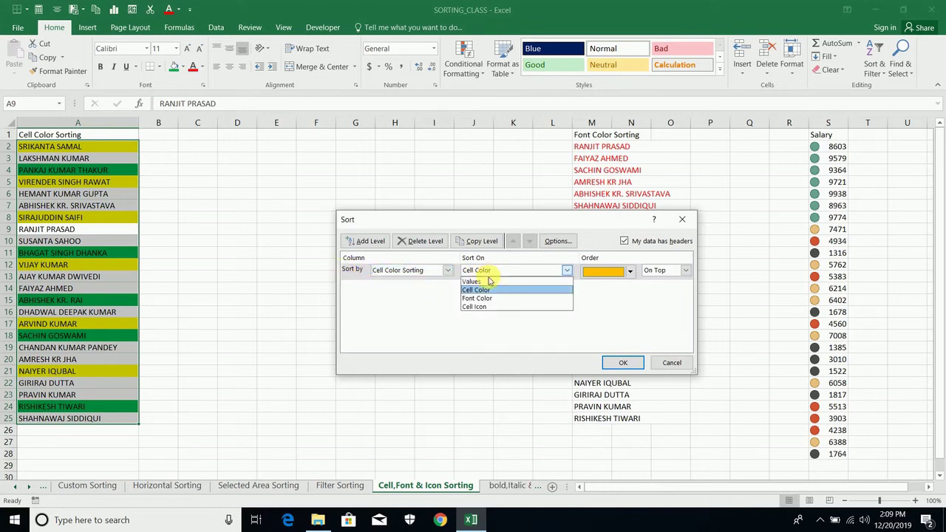
click(424, 247)
click(424, 247)
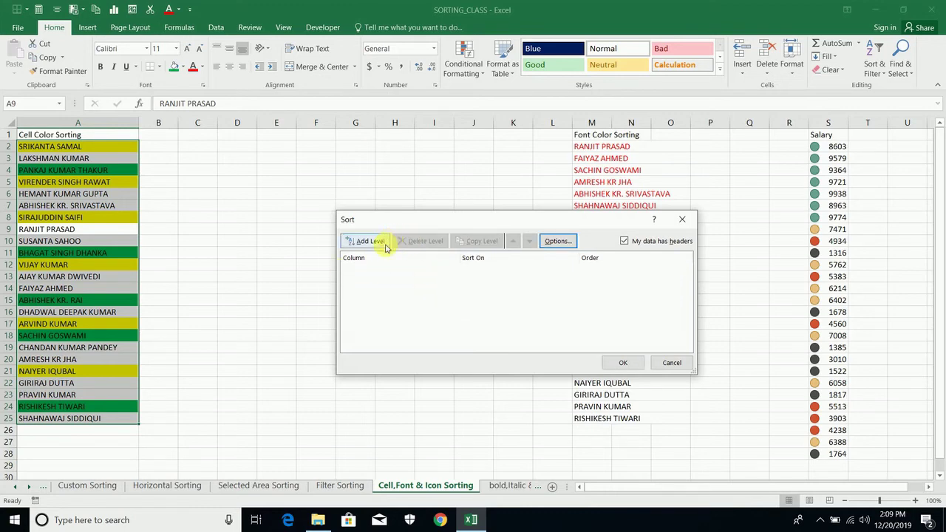
click(369, 241)
- Sort Cell Color Sorting on Cell Color with green On Top
click(391, 271)
click(417, 281)
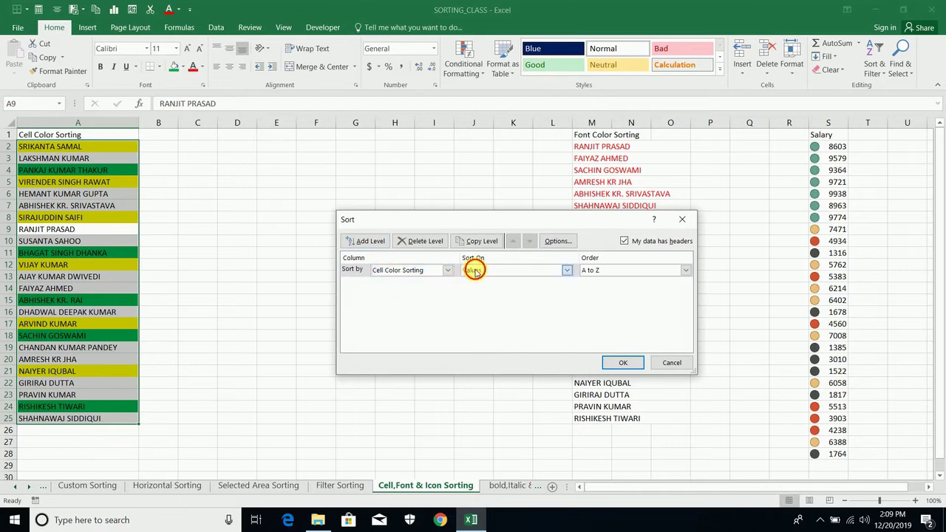
click(475, 270)
click(475, 290)
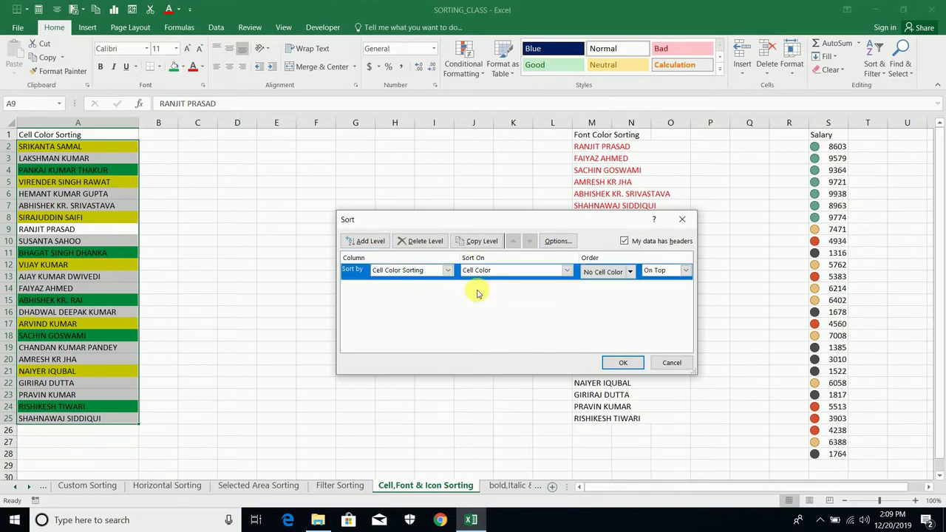
click(631, 272)
click(632, 271)
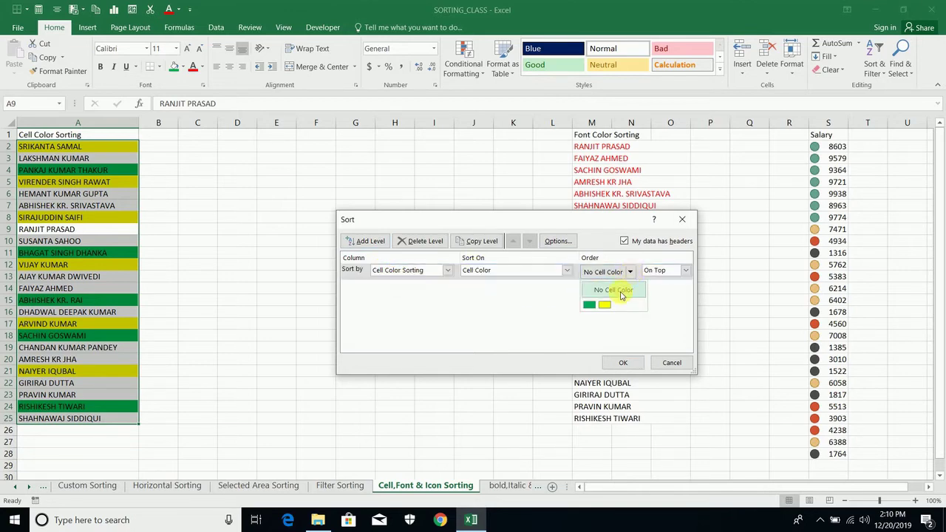
click(589, 304)
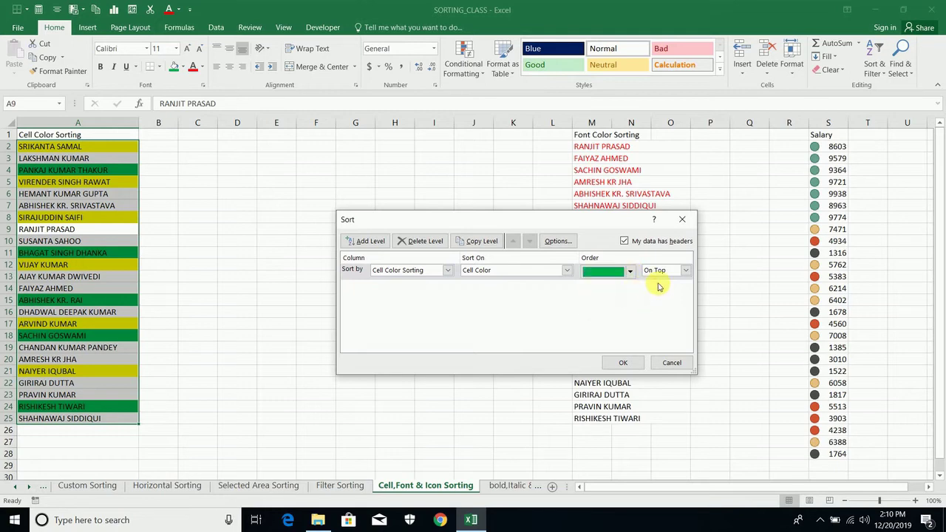
- Add a second Cell Color level with yellow On Bottom and apply the sort
click(367, 241)
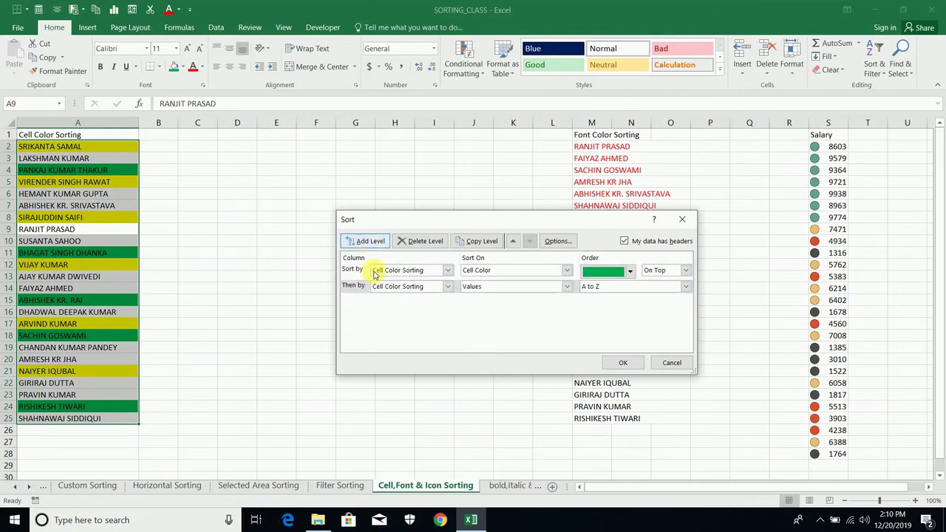
click(496, 289)
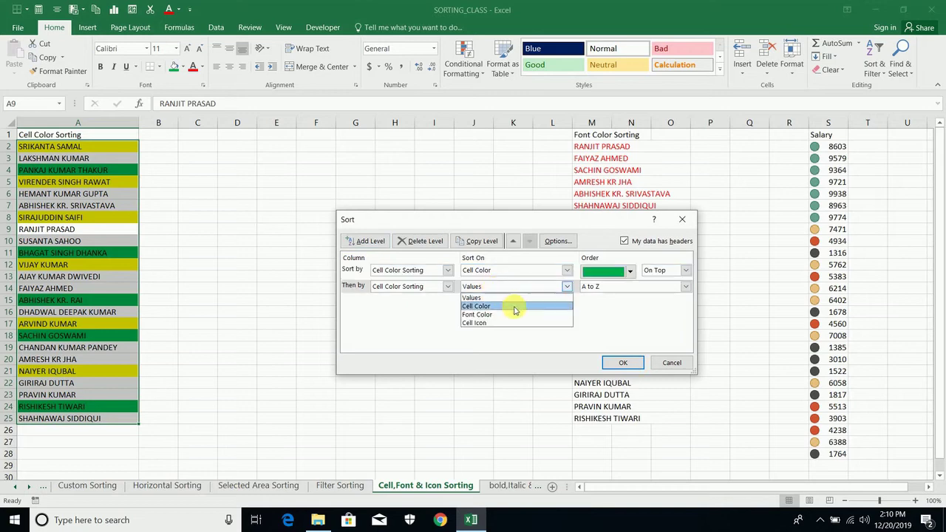
click(512, 307)
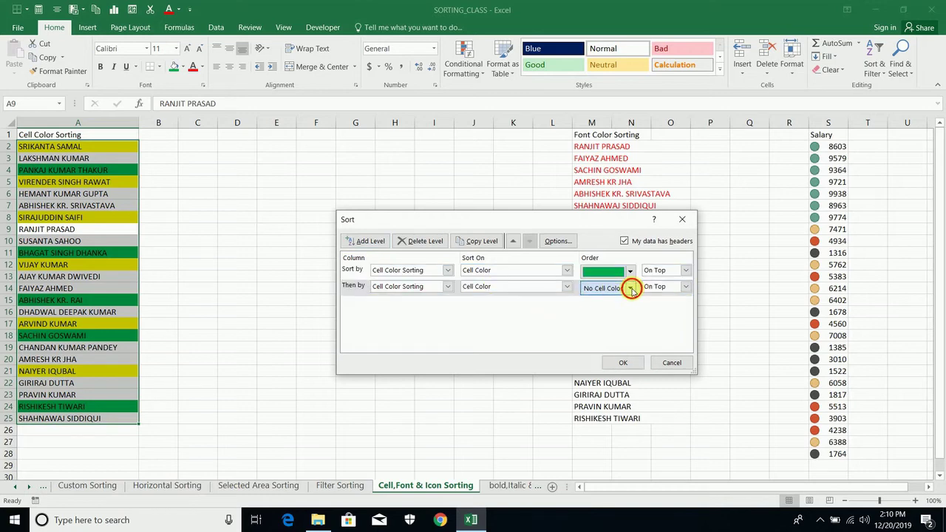
click(627, 290)
click(605, 321)
click(685, 287)
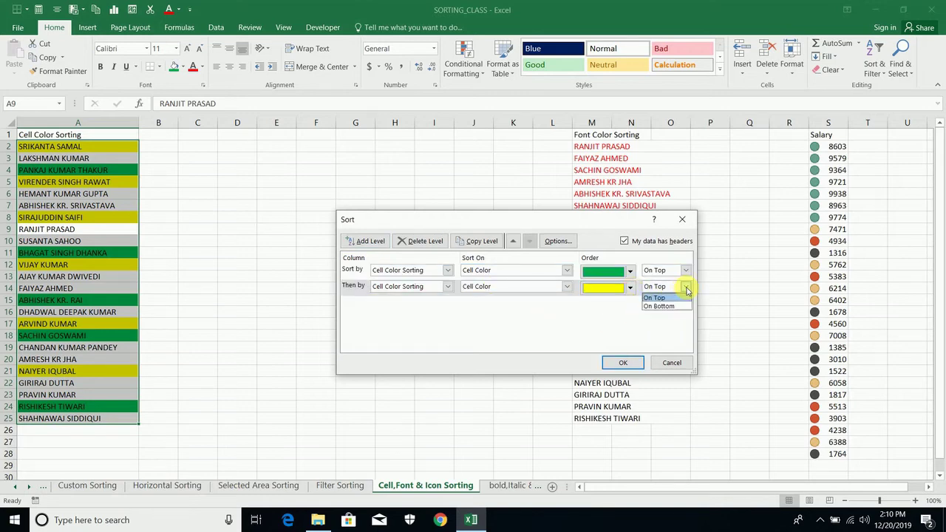
click(668, 306)
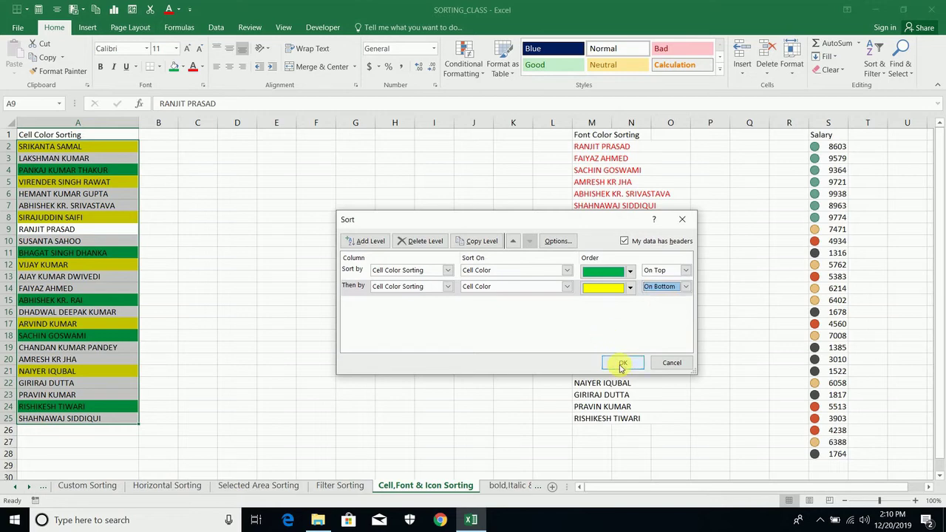
click(621, 365)
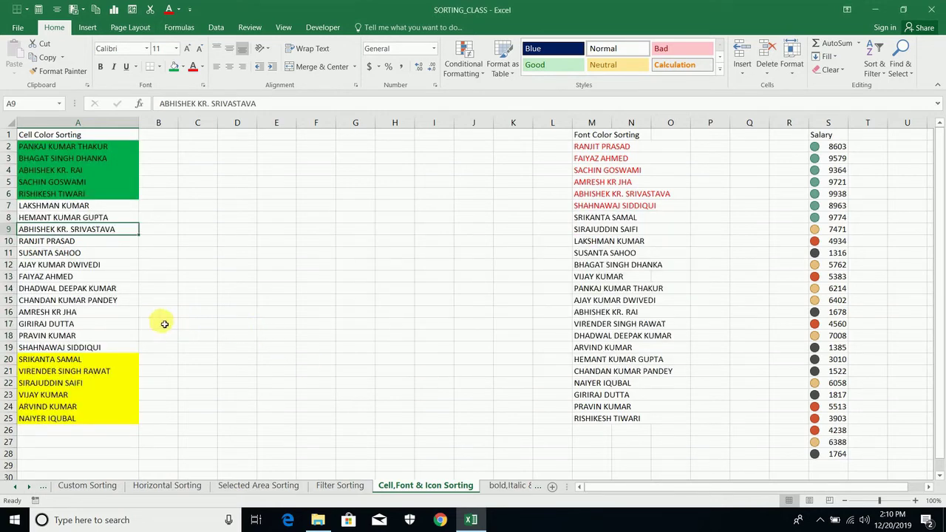
click(589, 160)
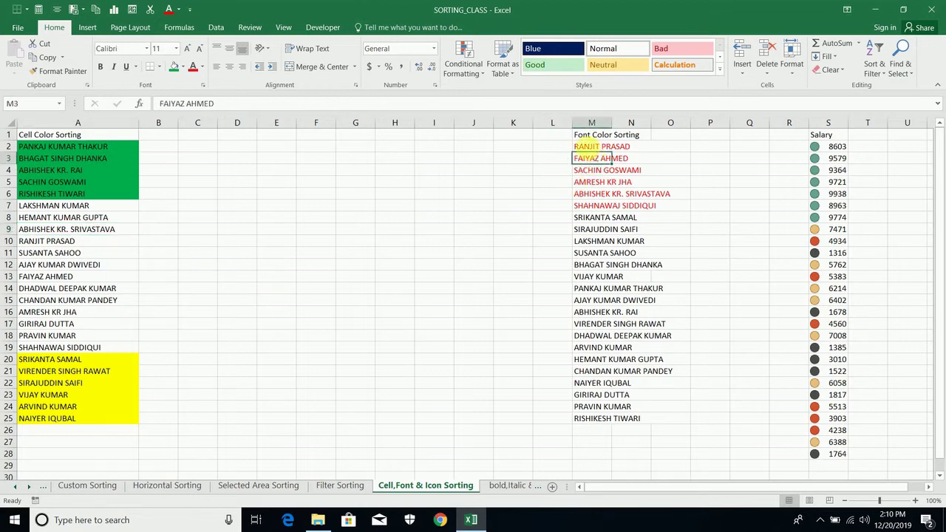
- Reset the red names in M2:M8 back to black font
click(591, 148)
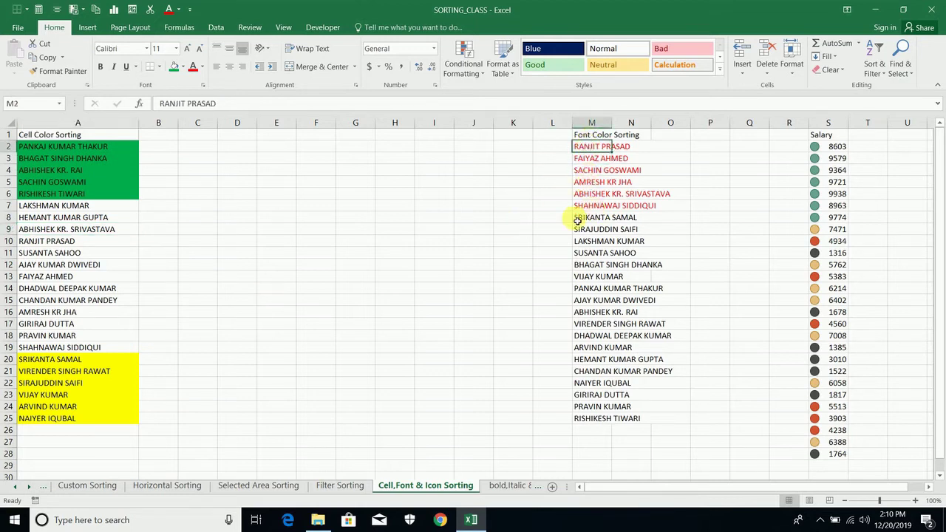
key(shift+Down)
key(shift+Down)
key(shift+Down)
key(shift+Down)
key(shift+Down)
key(shift+Down)
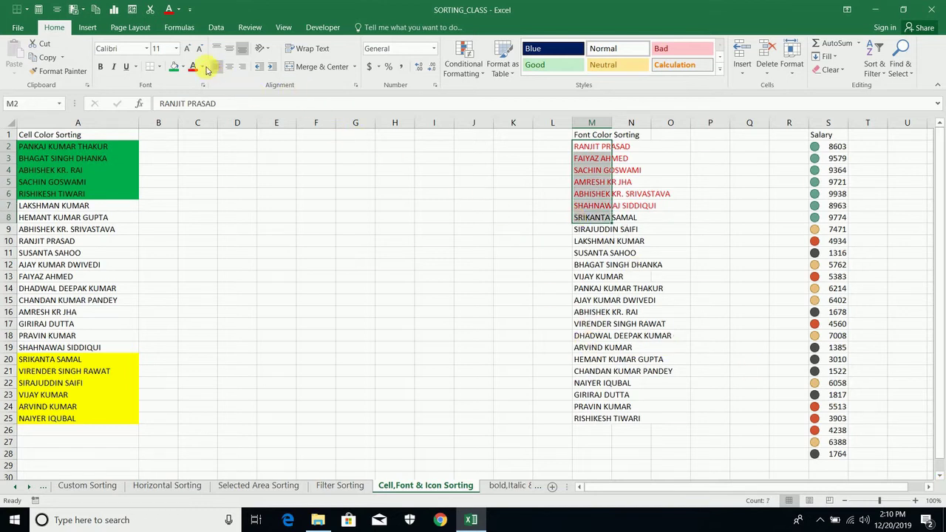
click(206, 69)
click(218, 79)
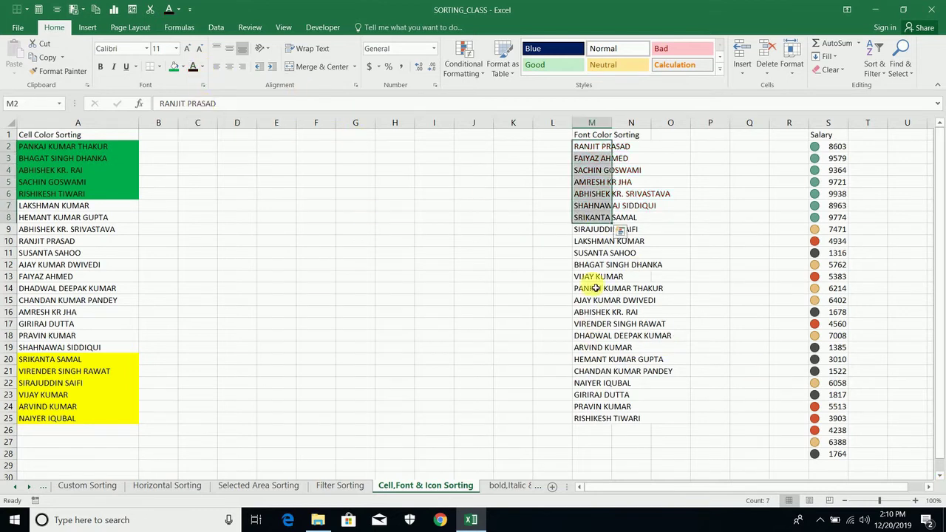
- Open Custom Sort for the name list, delete the default level, and close without sorting
click(596, 288)
click(585, 182)
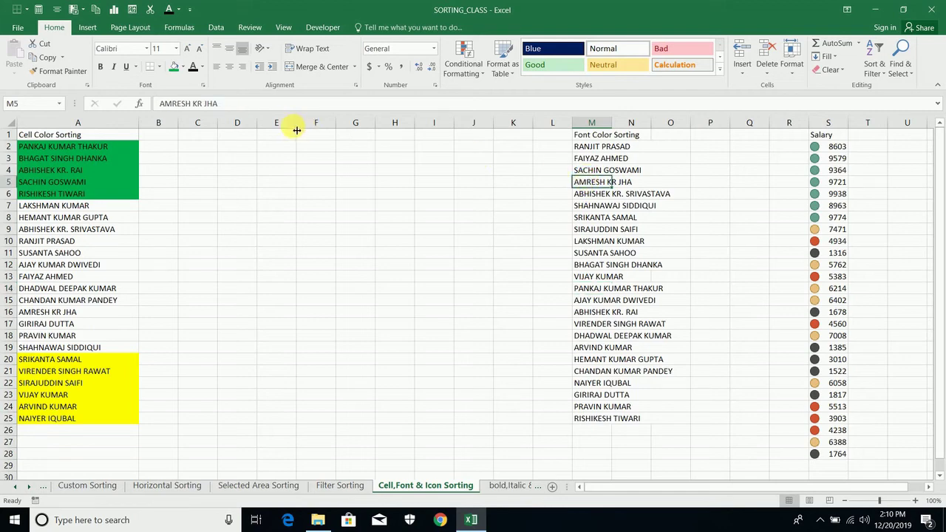
key(alt+h)
key(s)
key(u)
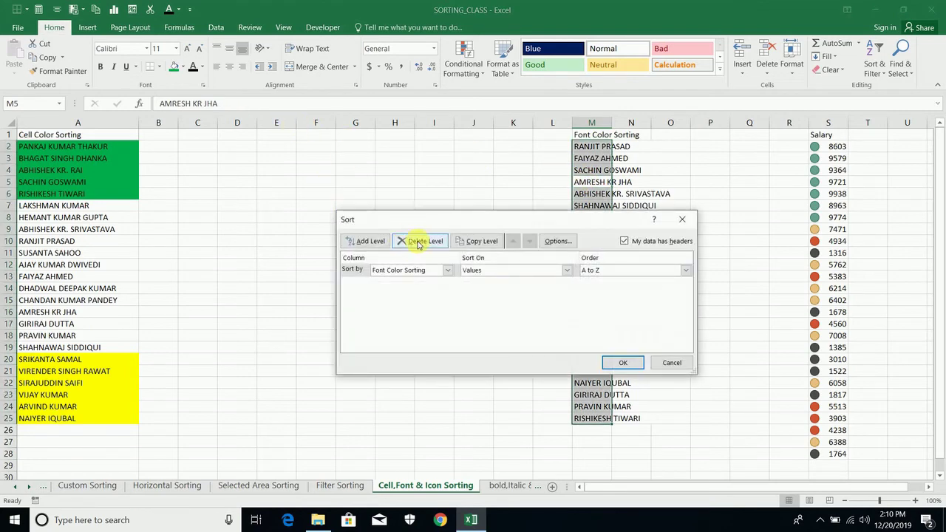
click(418, 241)
click(623, 363)
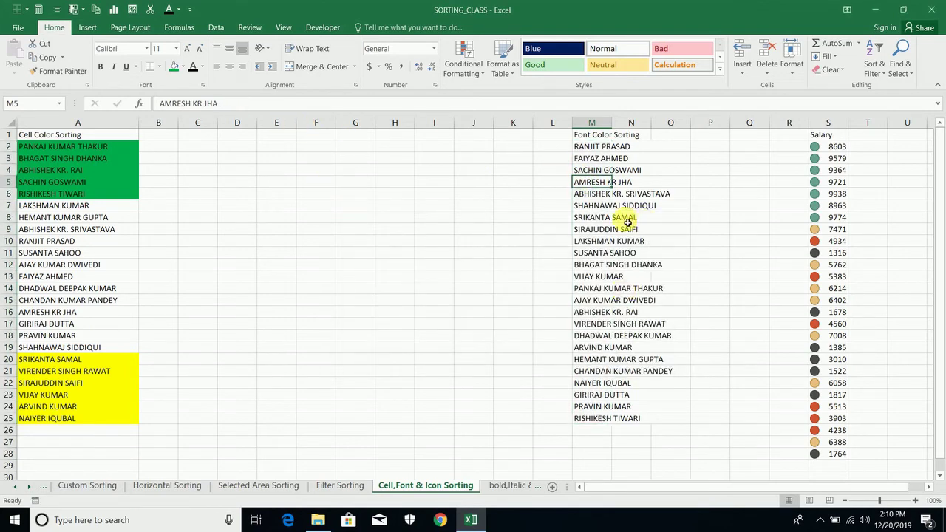
- Give six names red font: M3, M9, M14, M17, M22 and M24
click(597, 158)
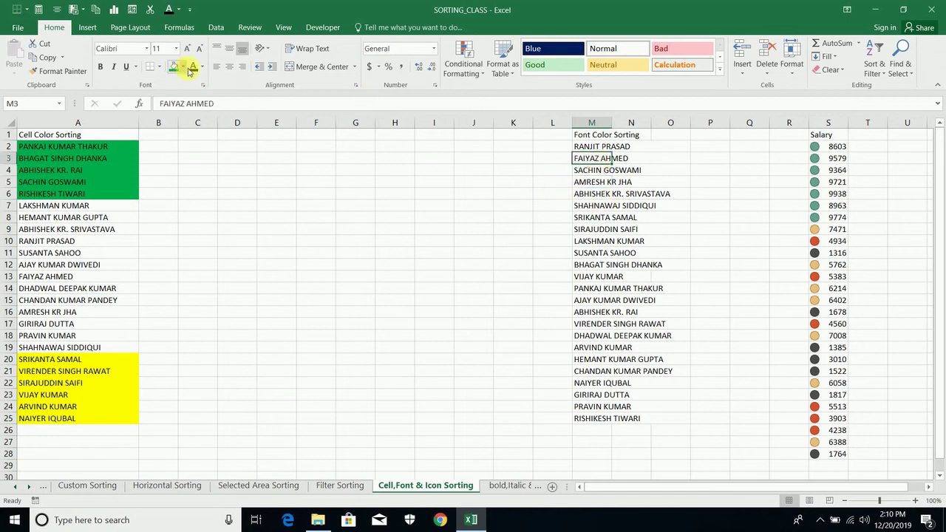
click(201, 68)
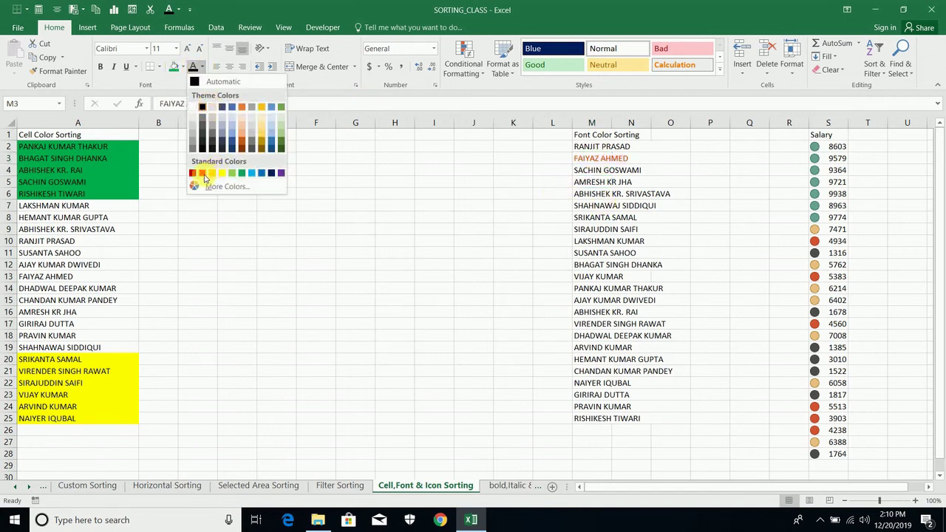
click(203, 175)
click(592, 229)
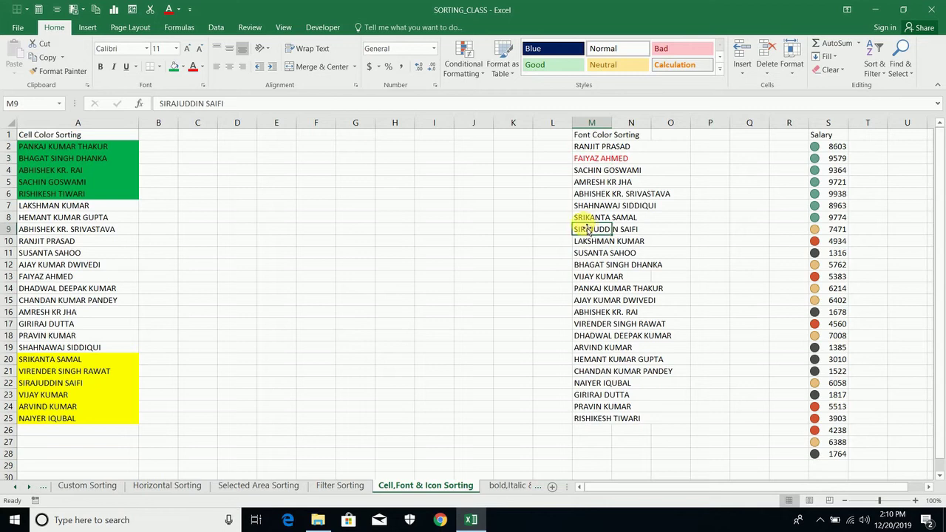
key(F4)
click(602, 288)
key(F4)
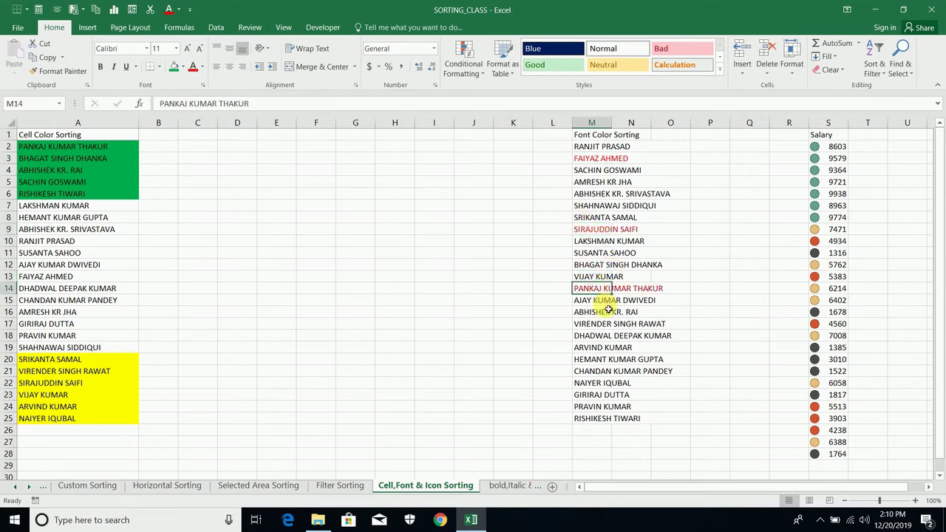
click(597, 323)
key(F4)
click(594, 371)
key(F4)
click(591, 407)
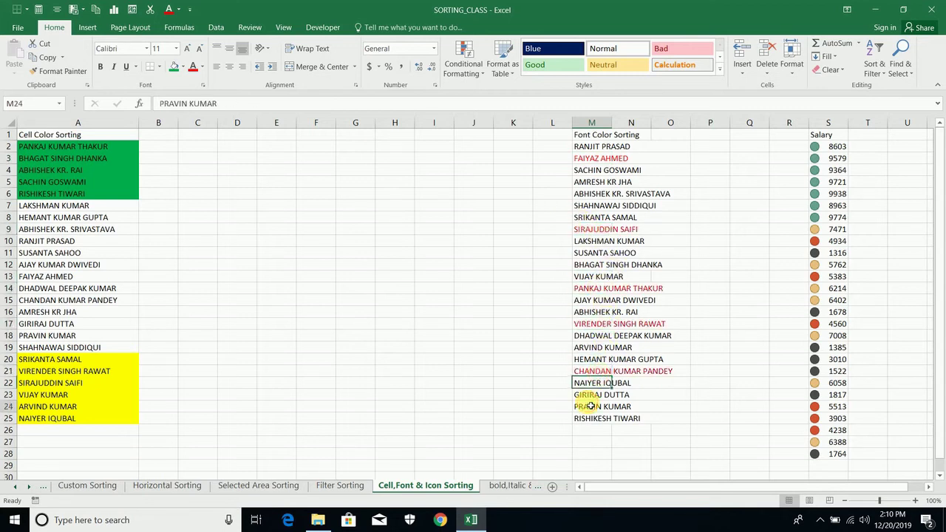
key(F4)
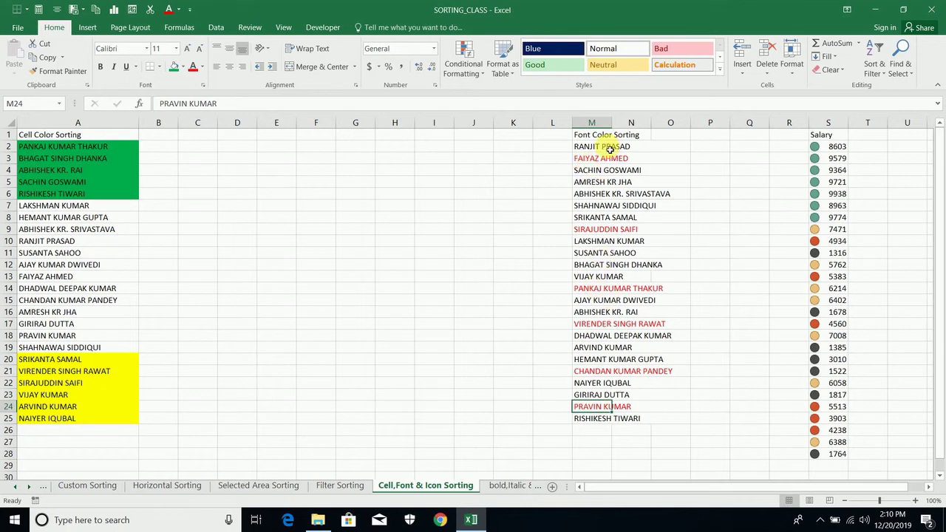
click(599, 159)
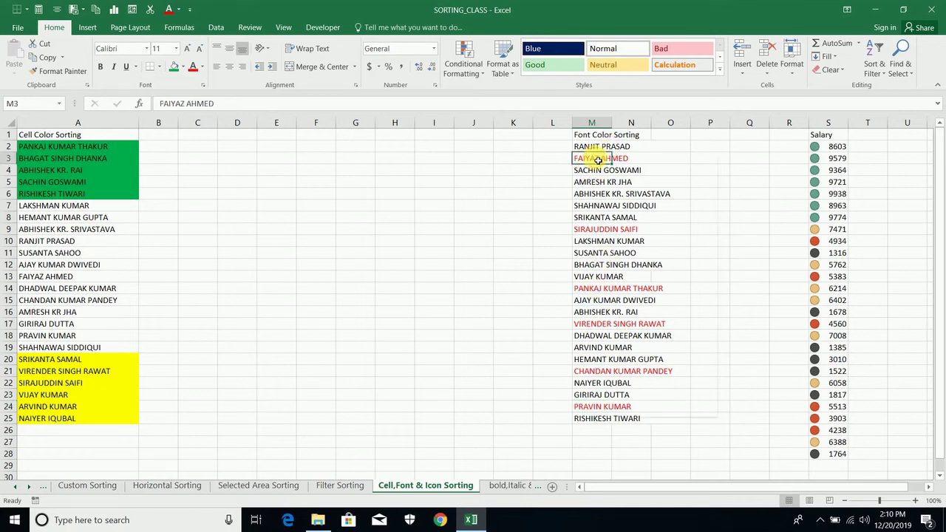
- Try the right-click quick sort putting the red-font name on top, then undo it
right_click(599, 158)
mouse_move(629, 333)
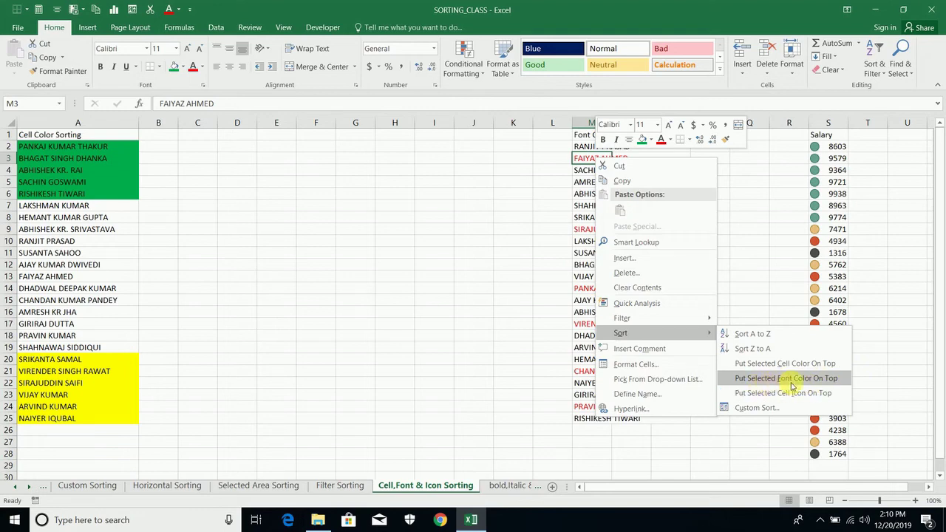
click(802, 382)
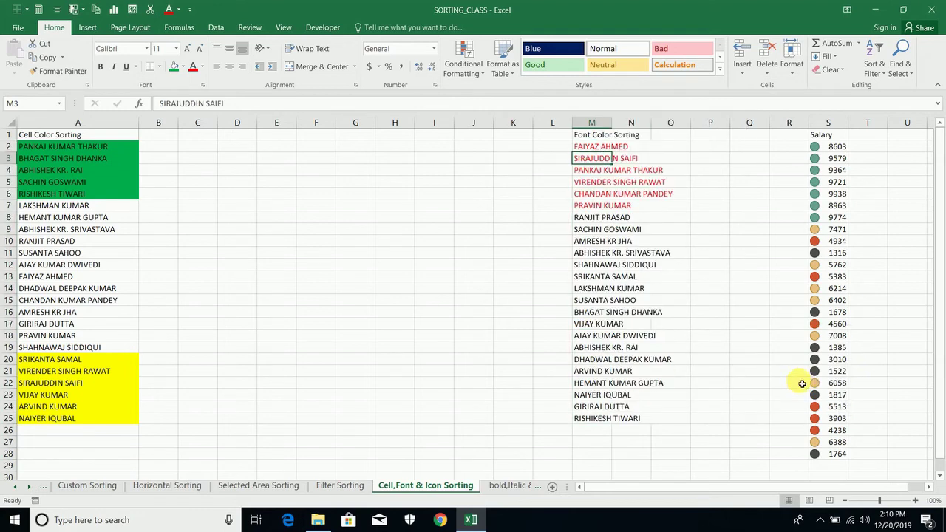
key(ctrl+z)
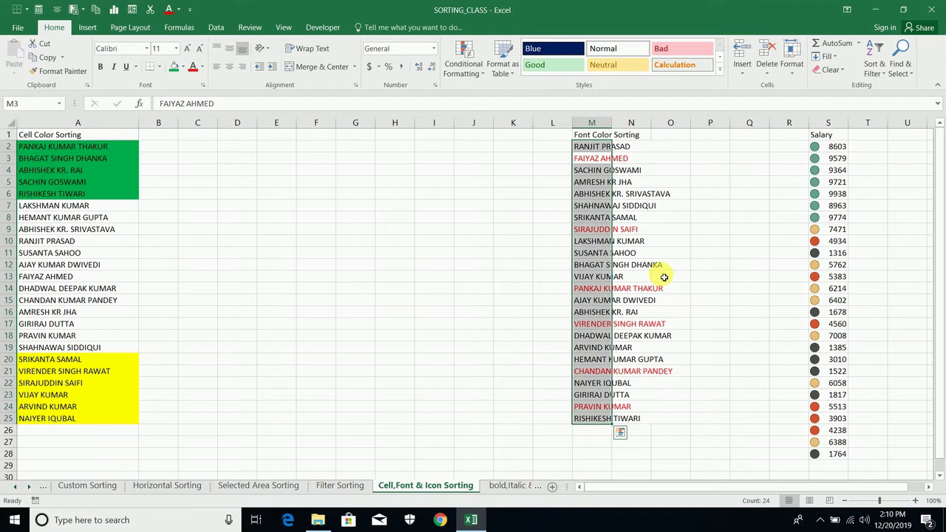
- Sort the names on Font Color with red On Top
key(alt+a+s+s)
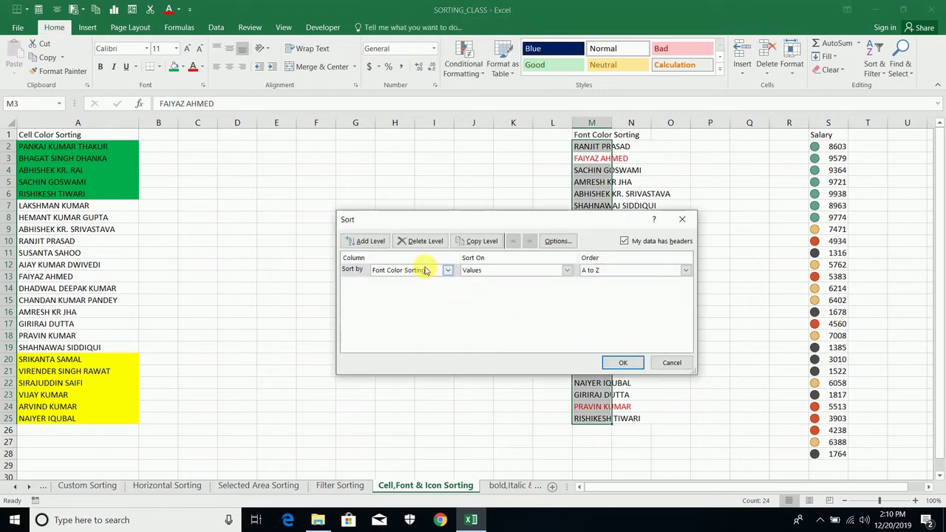
click(417, 244)
click(368, 241)
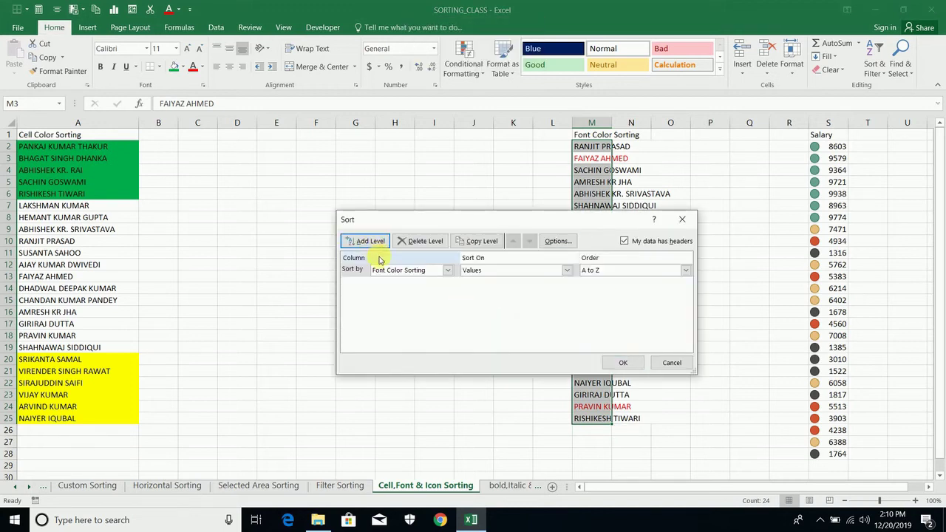
click(481, 271)
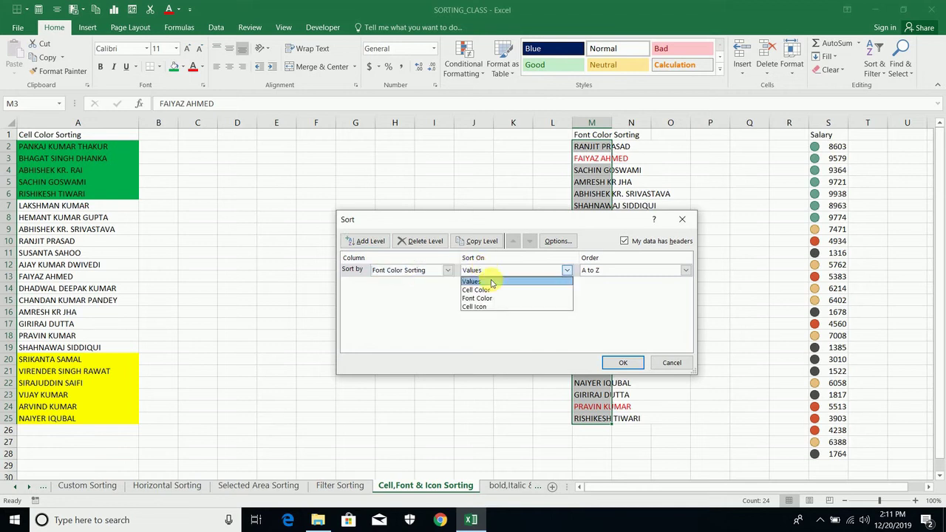
click(477, 298)
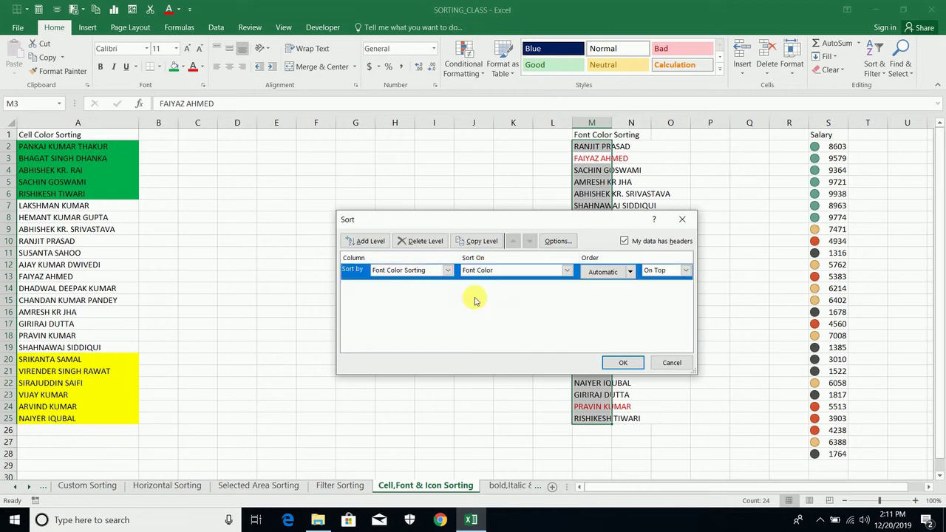
click(630, 272)
click(589, 304)
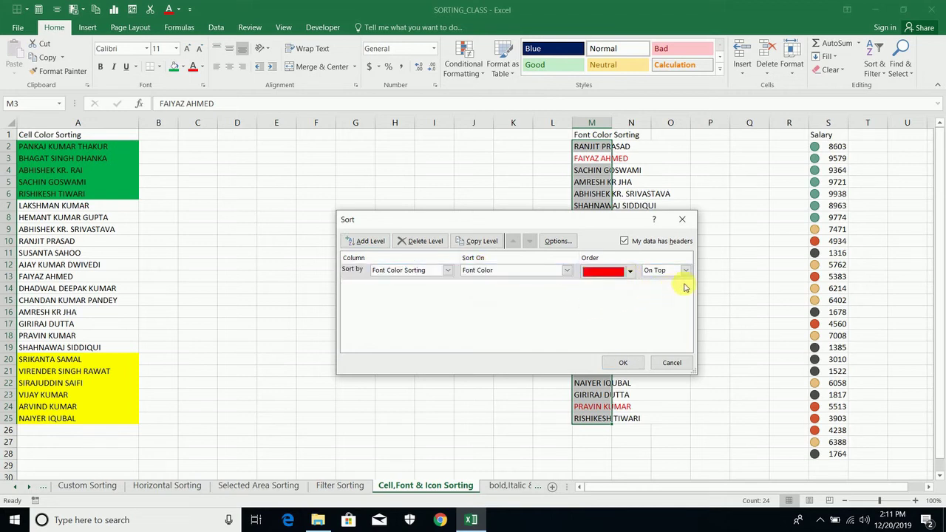
click(623, 363)
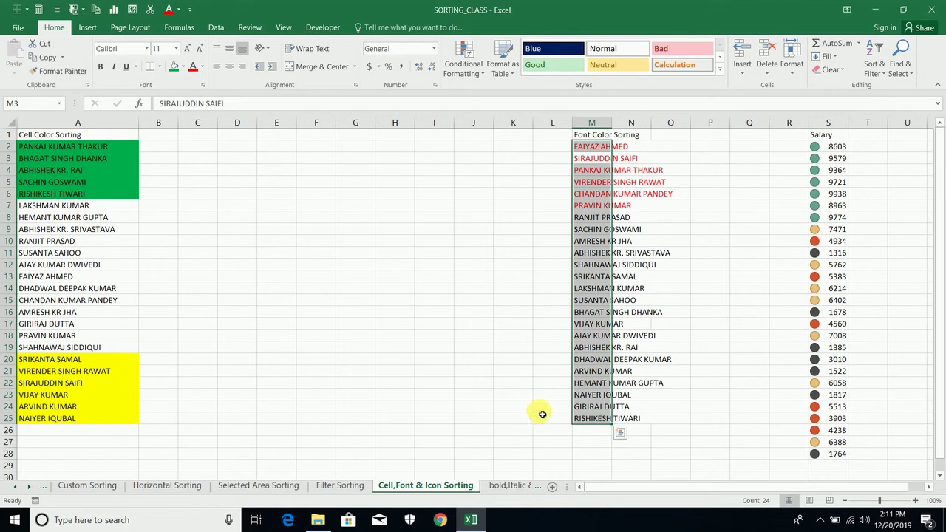
- Sort the Salary column on Cell Icon with the green circle On Top
click(822, 193)
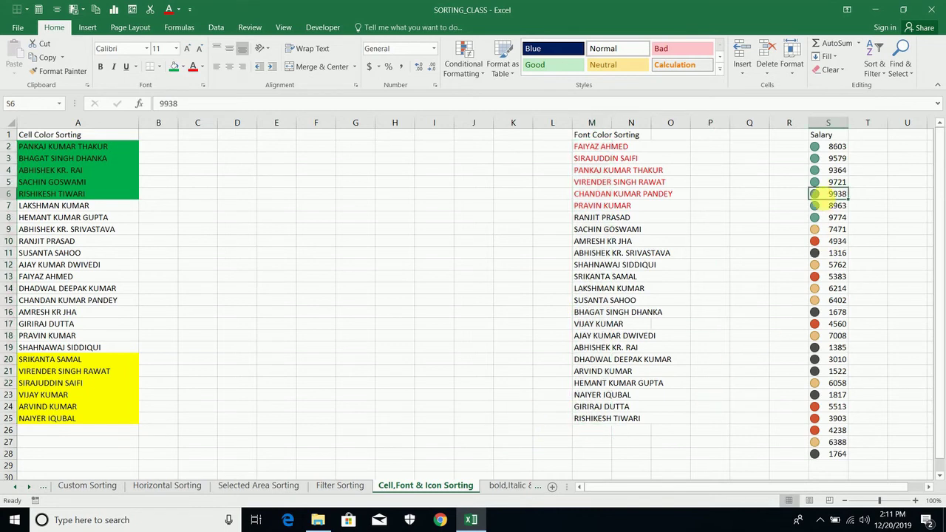
key(alt+d)
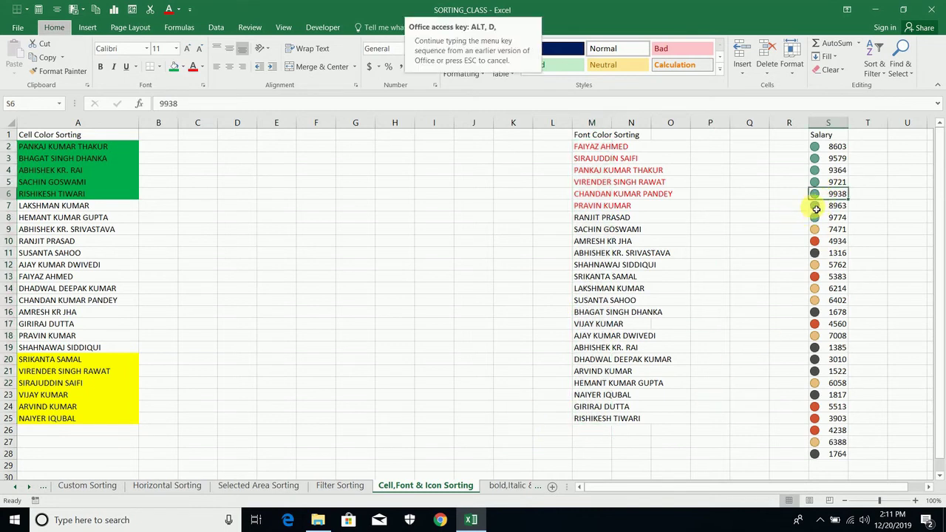
key(s)
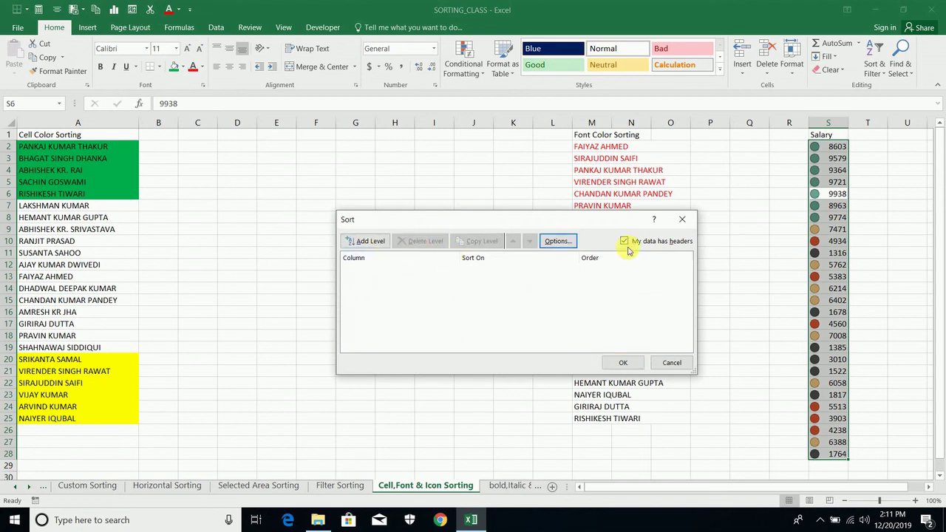
click(368, 241)
click(380, 268)
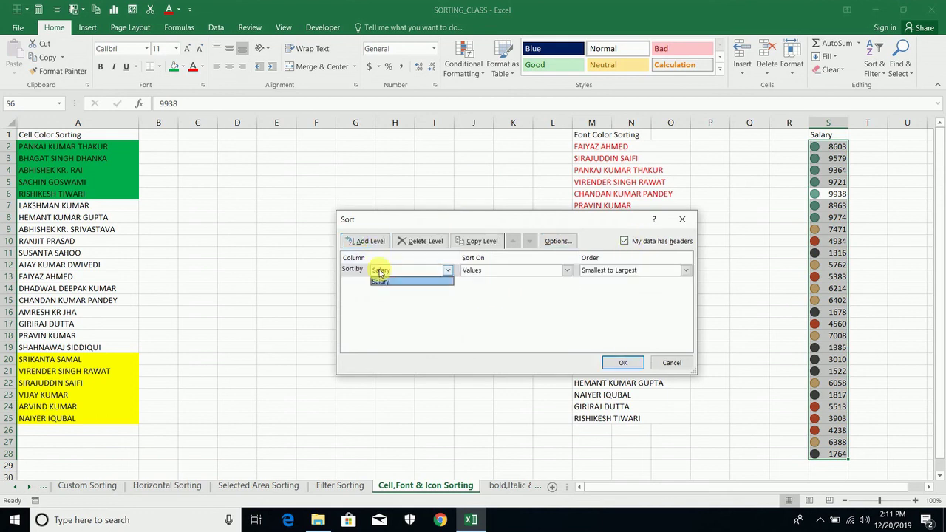
click(390, 280)
click(543, 271)
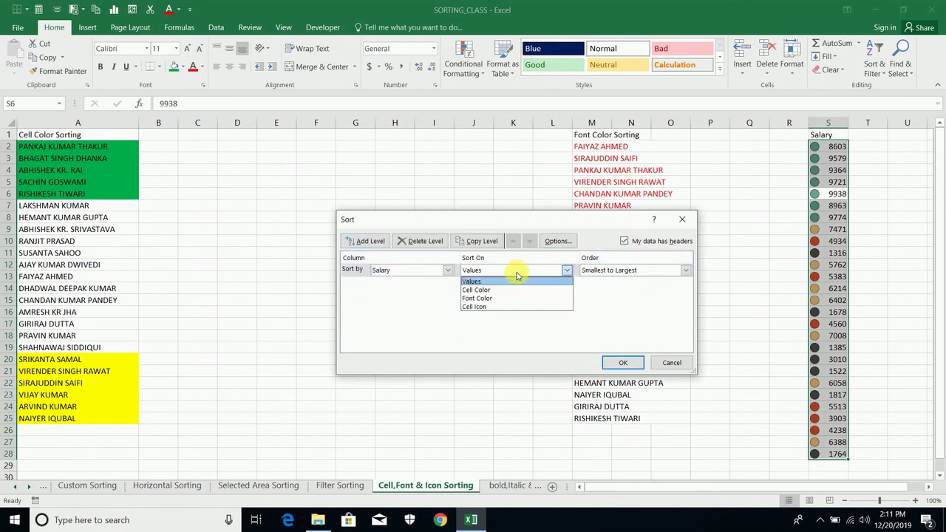
click(487, 308)
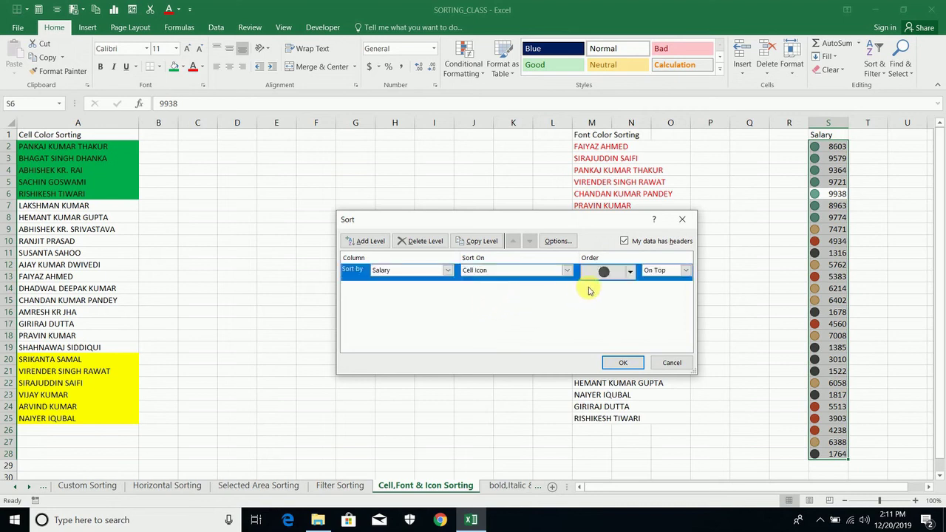
click(631, 272)
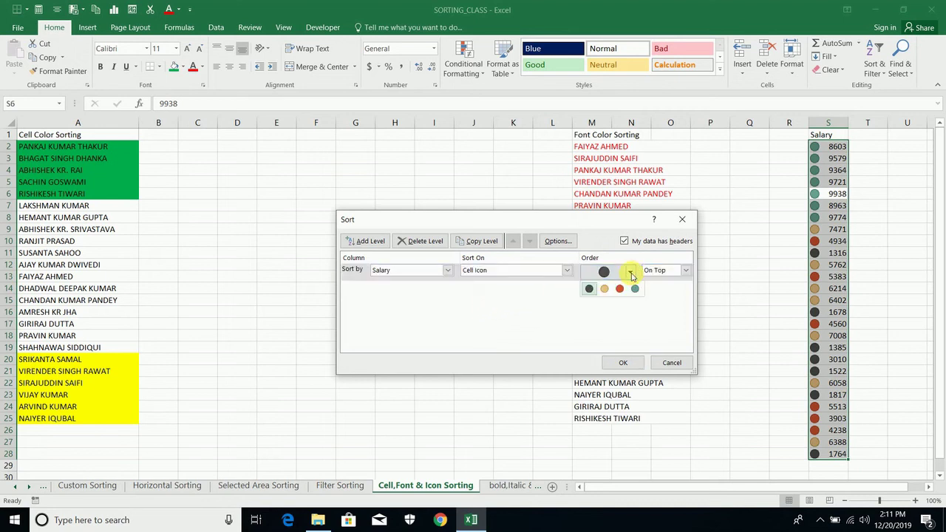
click(635, 290)
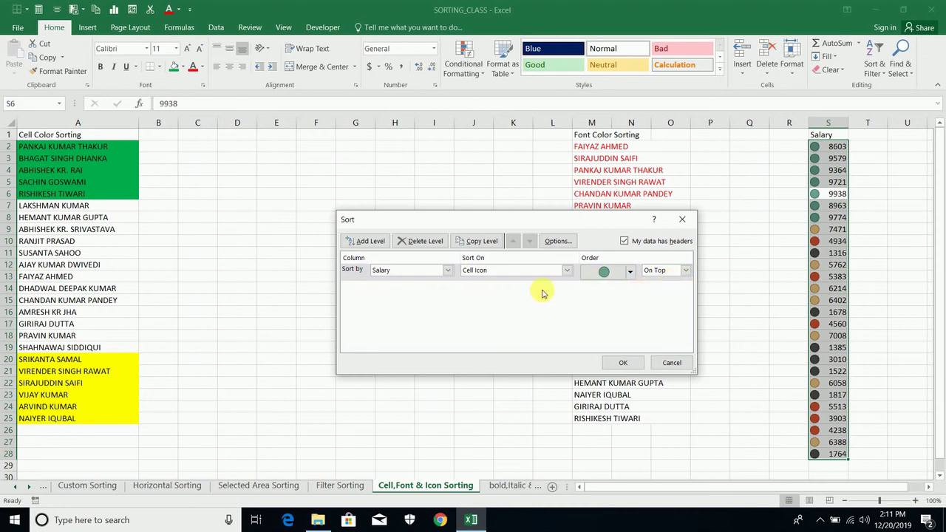
- Add a second Cell Icon level with the red circle next and apply the sort
click(361, 241)
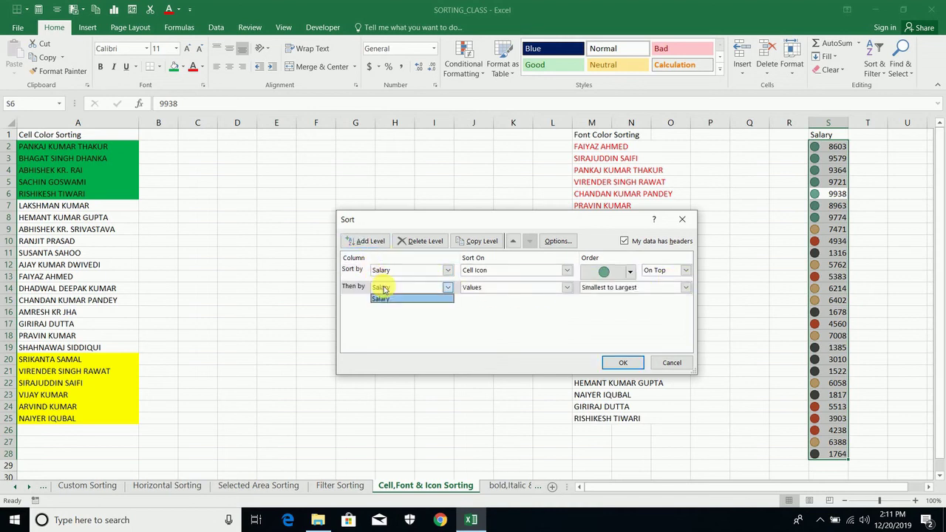
click(490, 288)
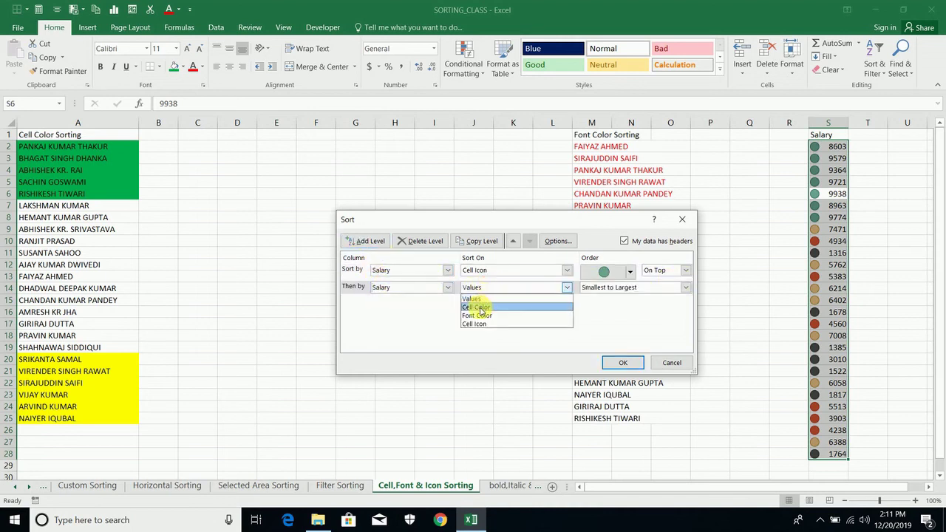
click(477, 325)
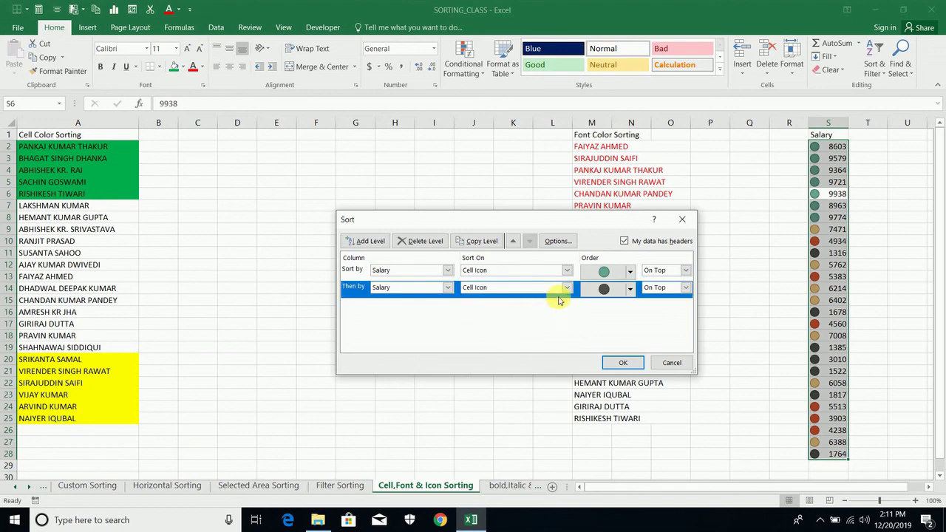
click(632, 291)
click(619, 306)
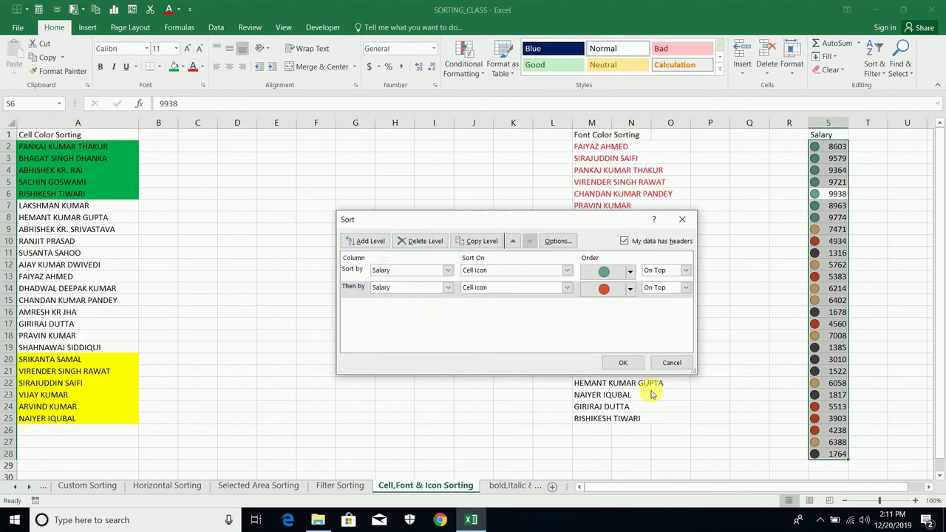
click(619, 364)
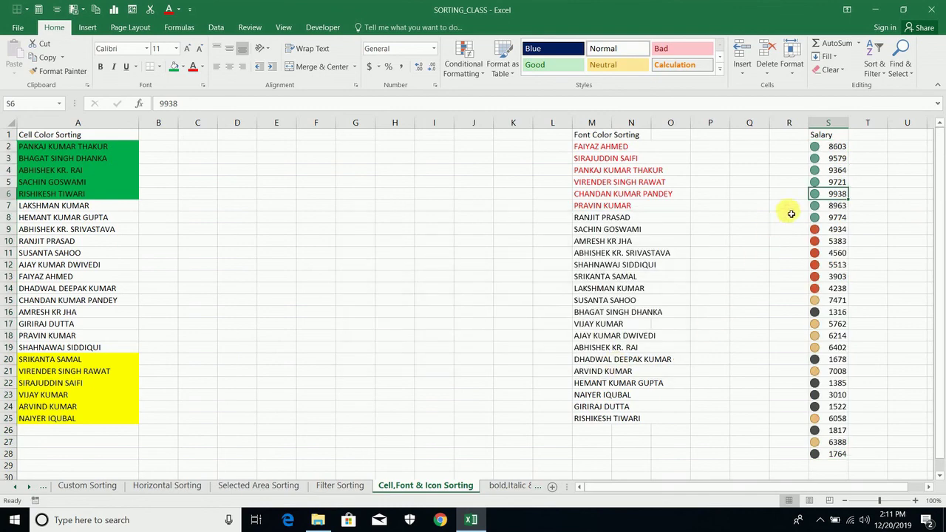